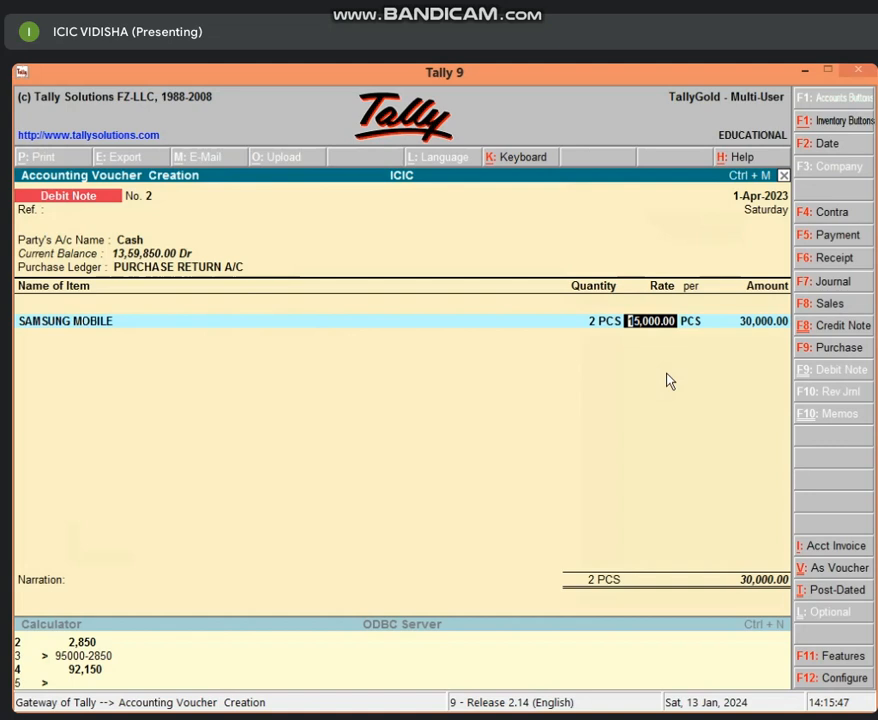
Accept the SAMSUNG MOBILE line of 2 PCS at a rate of 15,000.00 and save the debit note
{"action": "key", "text": "Return"}
{"action": "key", "text": "Return"}
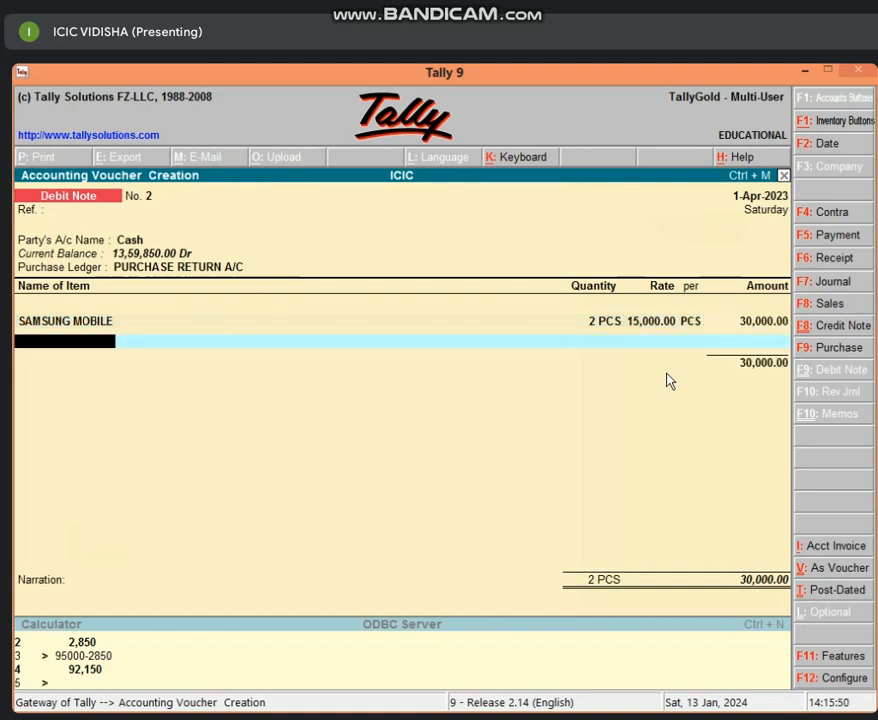
{"action": "key", "text": "Return"}
{"action": "key", "text": "Return"}
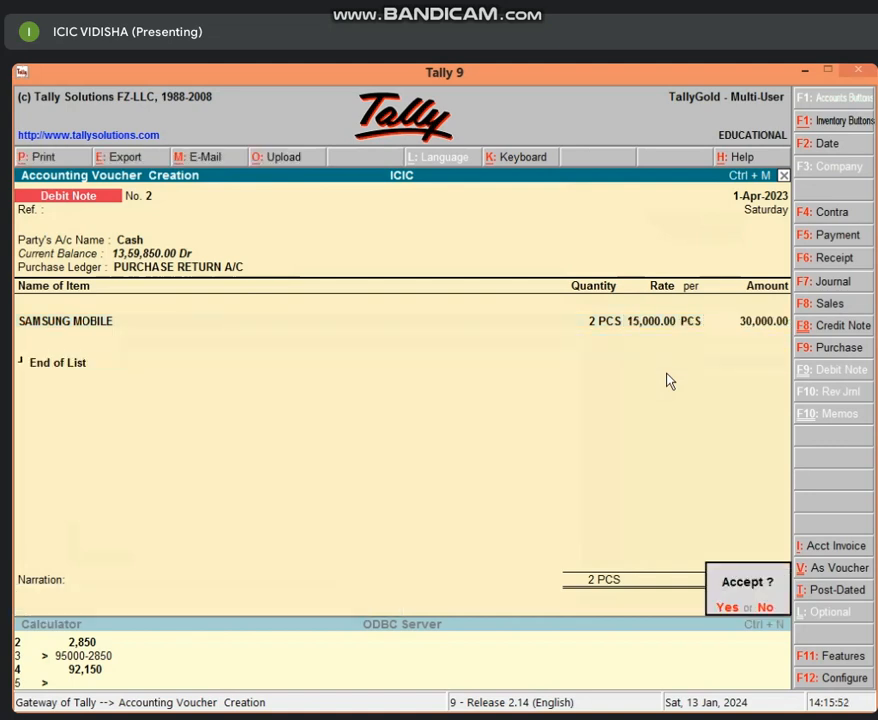
{"action": "key", "text": "Return"}
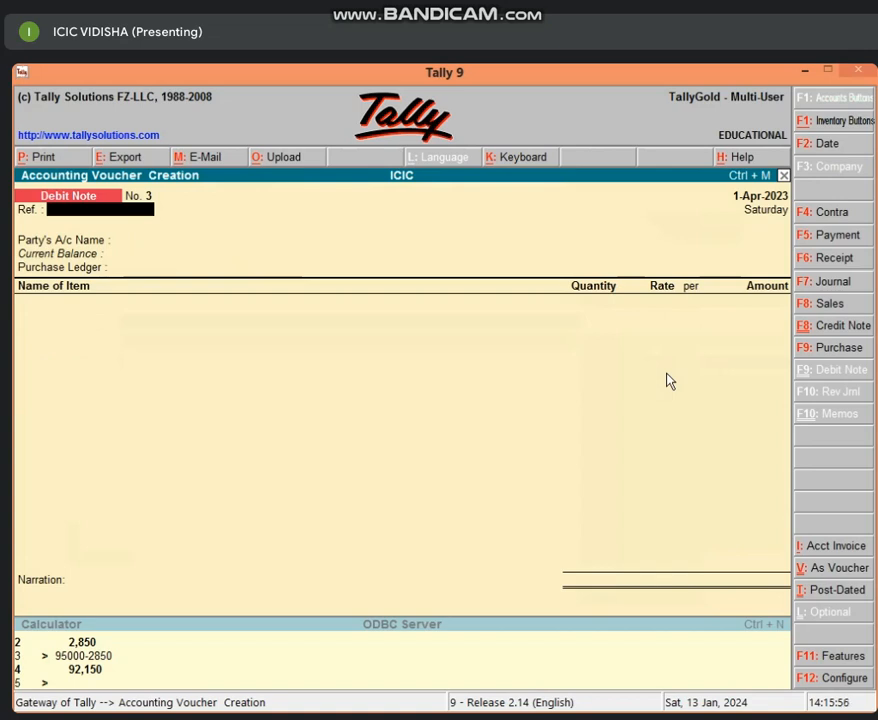
Start a sales voucher with Cash as the party, blank party details and SALES A/C as the sales ledger
{"action": "key", "text": "F8"}
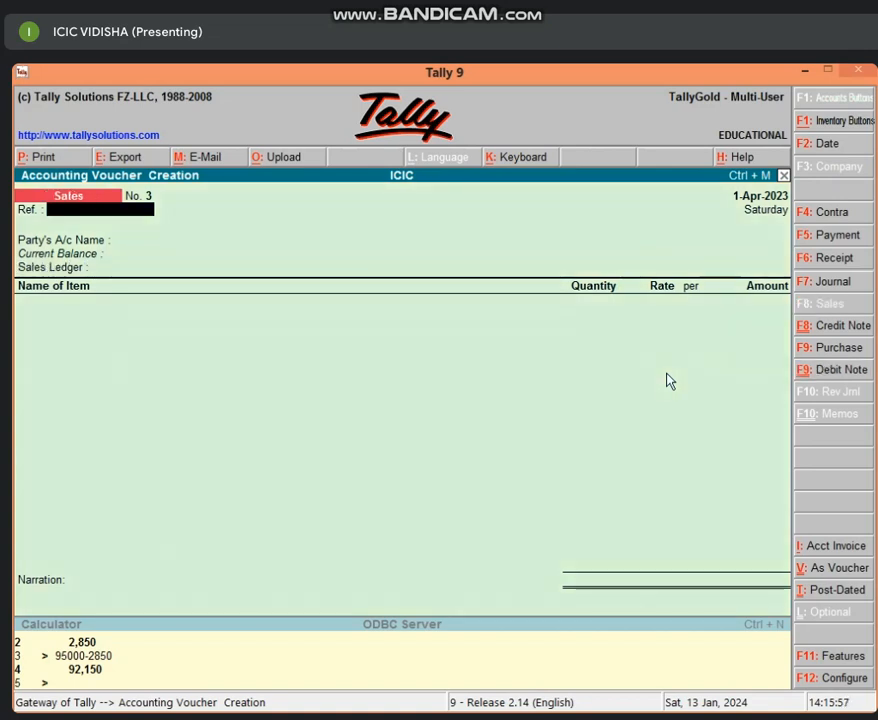
{"action": "key", "text": "Return"}
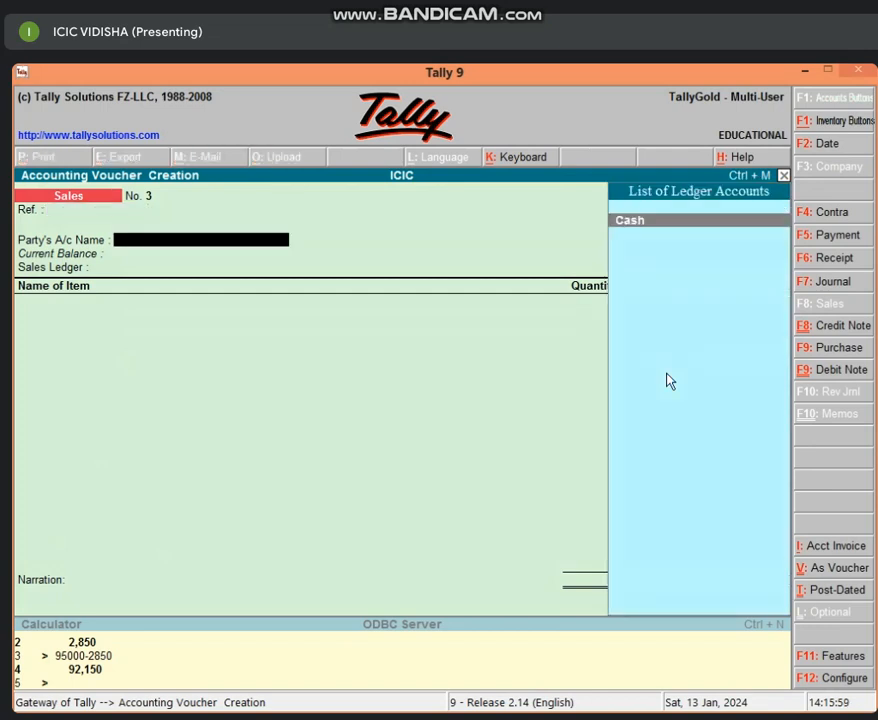
{"action": "key", "text": "Return"}
{"action": "key", "text": "Return"}
{"action": "key", "text": "Return"}
{"action": "key", "text": "Return"}
{"action": "key", "text": "Return"}
{"action": "key", "text": "Return"}
{"action": "key", "text": "Return"}
{"action": "key", "text": "Return"}
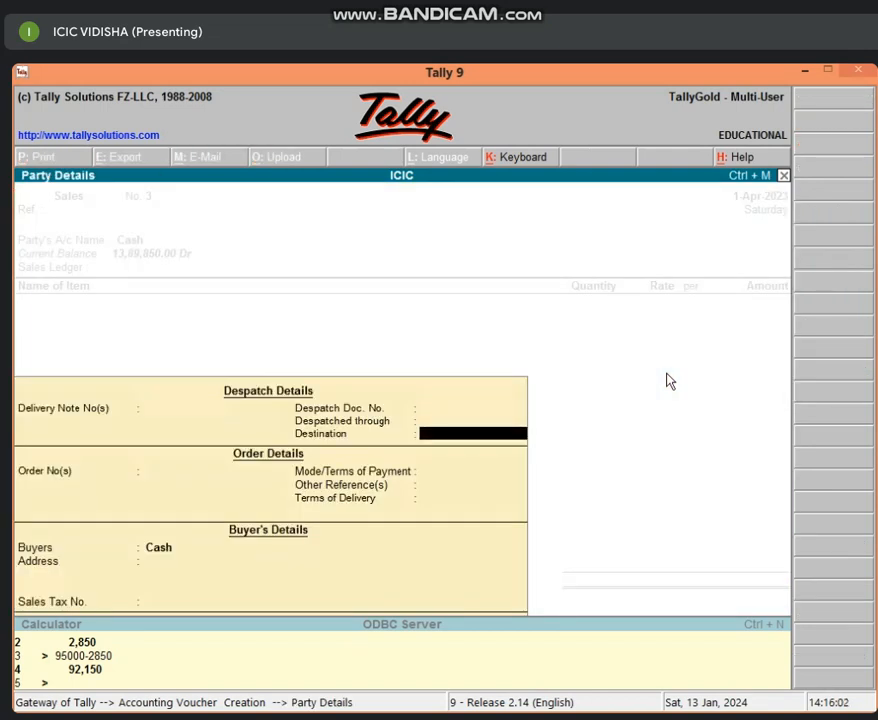
{"action": "key", "text": "Return"}
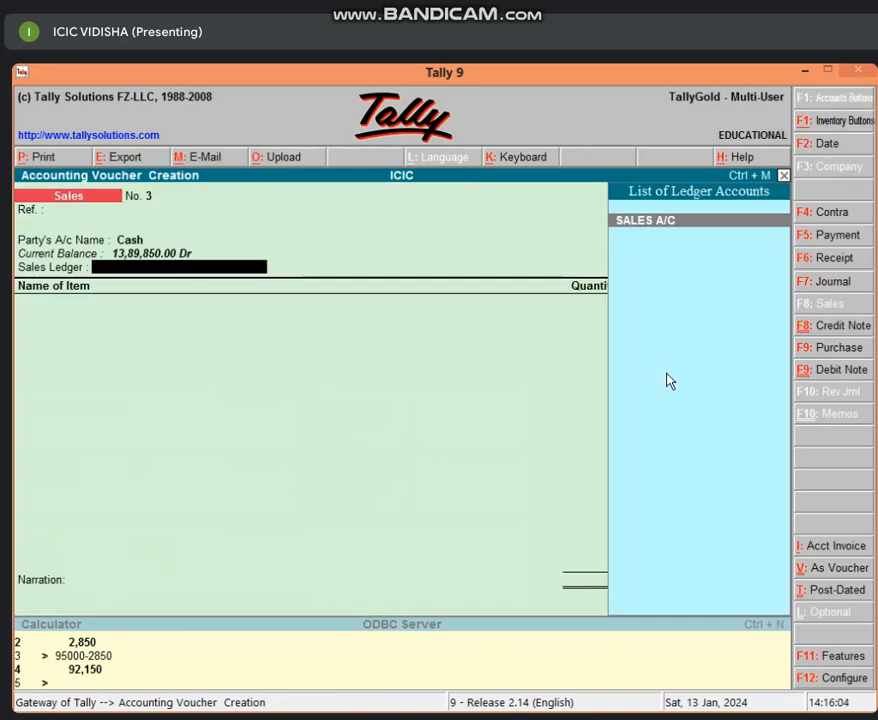
Enter 4 PCS of OPPO MOBILE at a rate of 15,000.00 and save the sales voucher
{"action": "key", "text": "Return"}
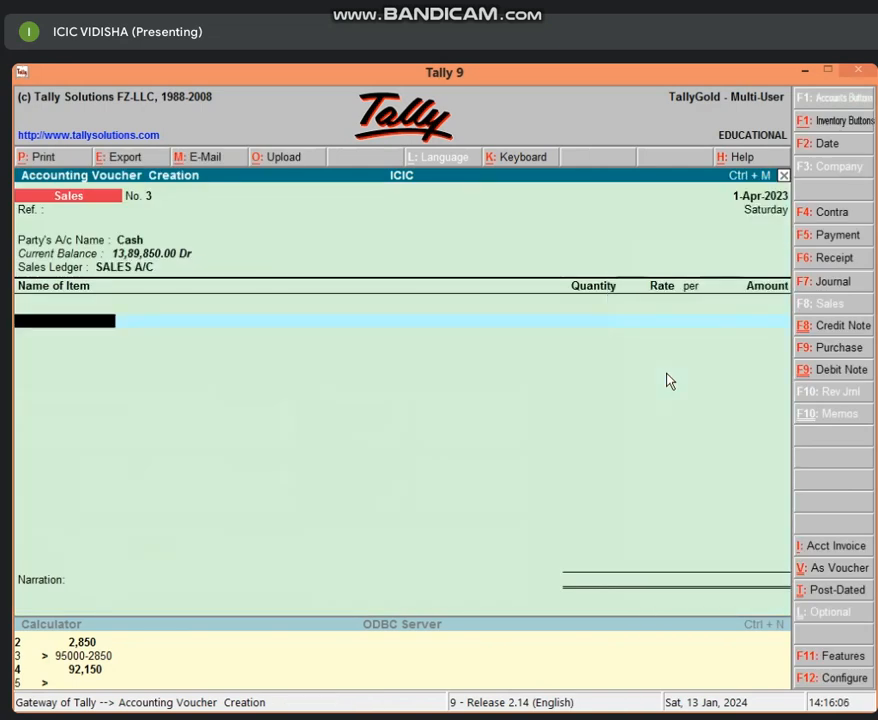
{"action": "type", "text": "O"}
{"action": "key", "text": "Return"}
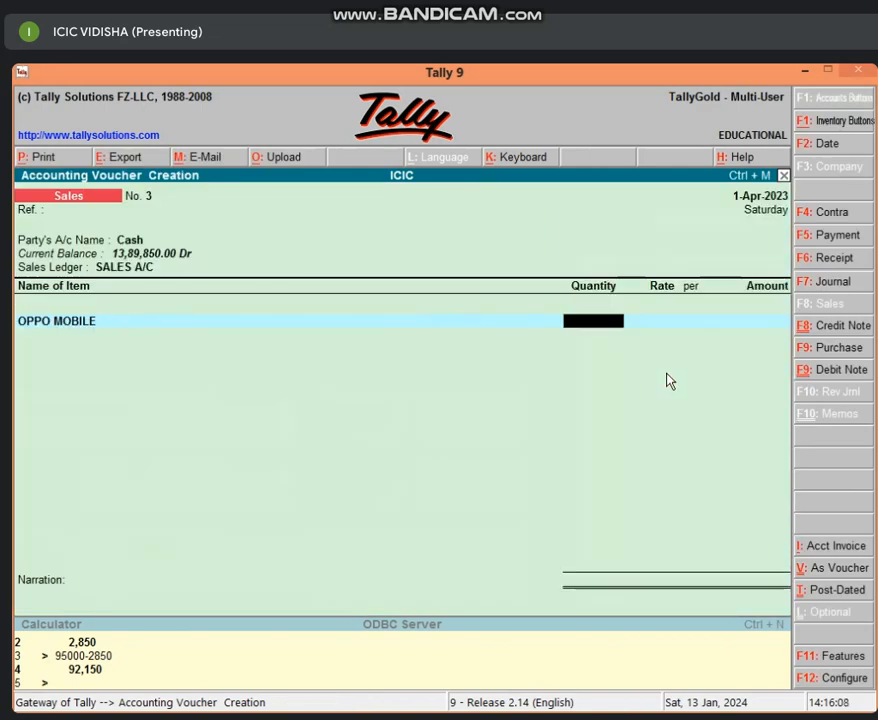
{"action": "type", "text": "4"}
{"action": "key", "text": "Return"}
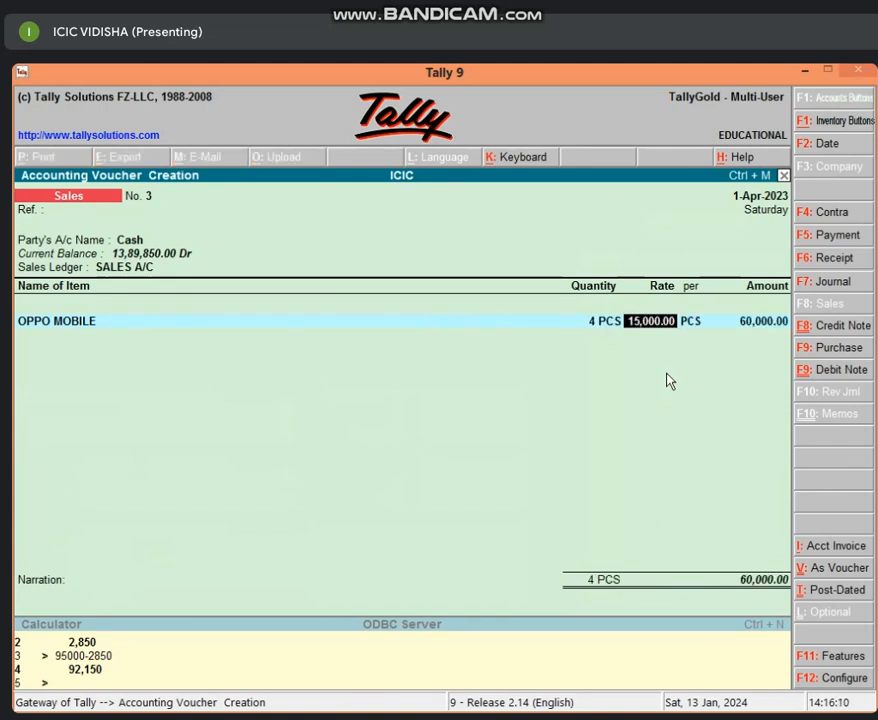
{"action": "key", "text": "Return"}
{"action": "key", "text": "Return"}
{"action": "key", "text": "Return"}
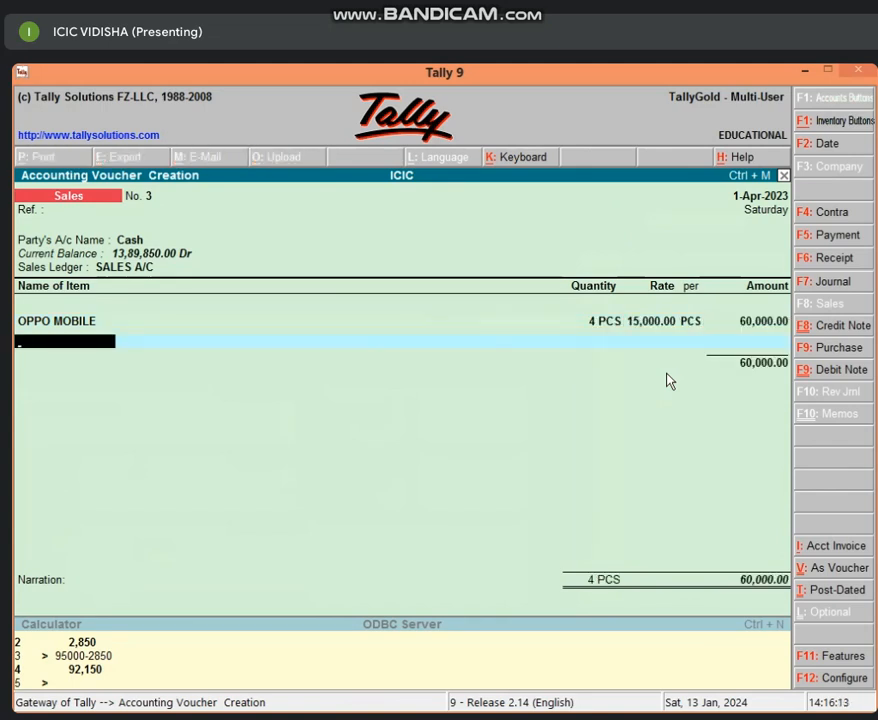
{"action": "key", "text": "Return"}
{"action": "key", "text": "Return"}
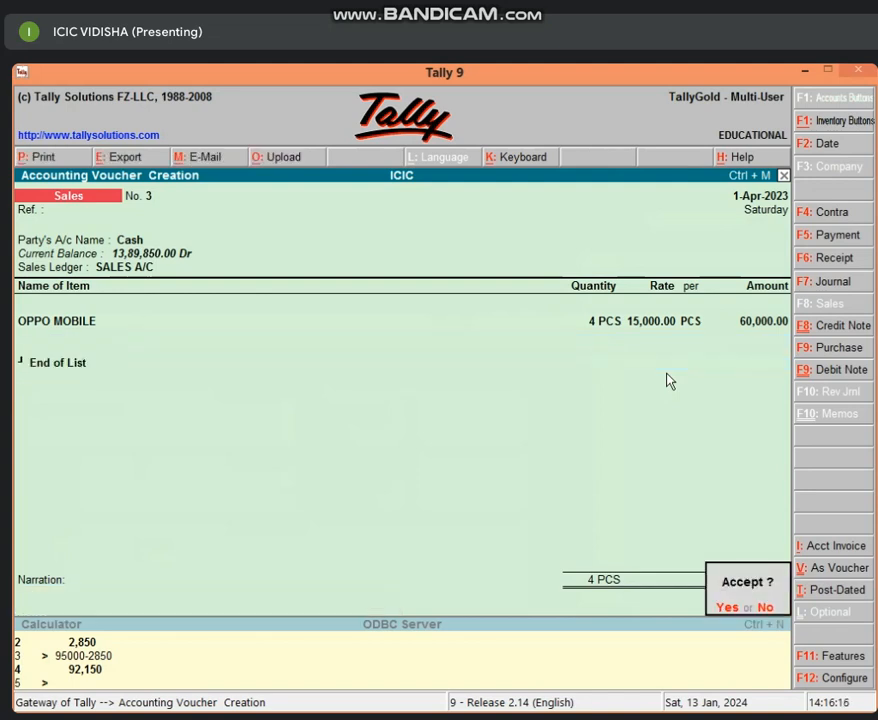
{"action": "key", "text": "Return"}
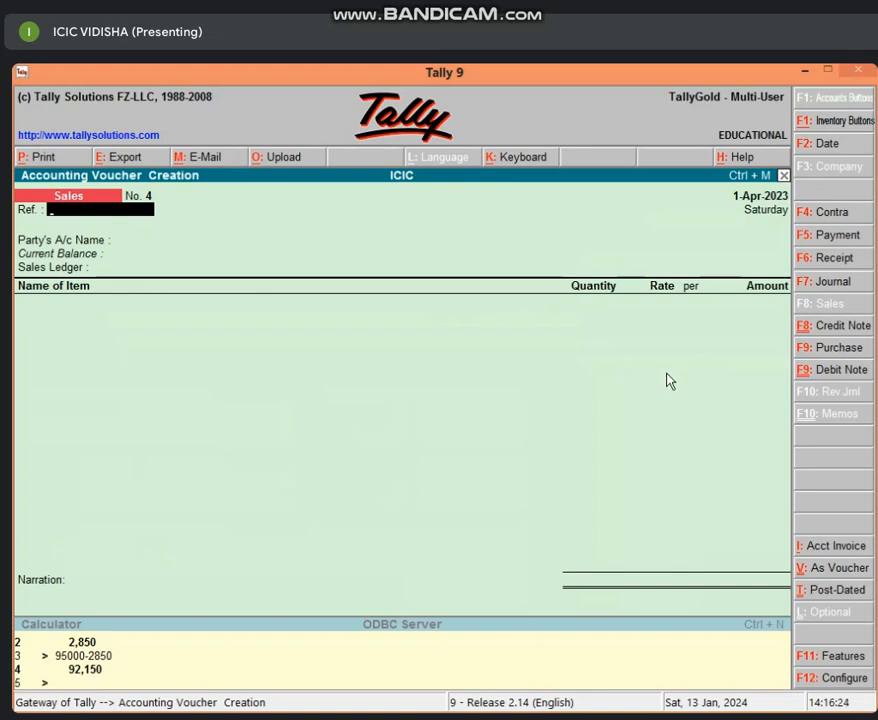
Start a credit note with Cash as the party account, leaving the receipt, order and buyer's details at their defaults
{"action": "left_click", "coordinate": [845, 335]}
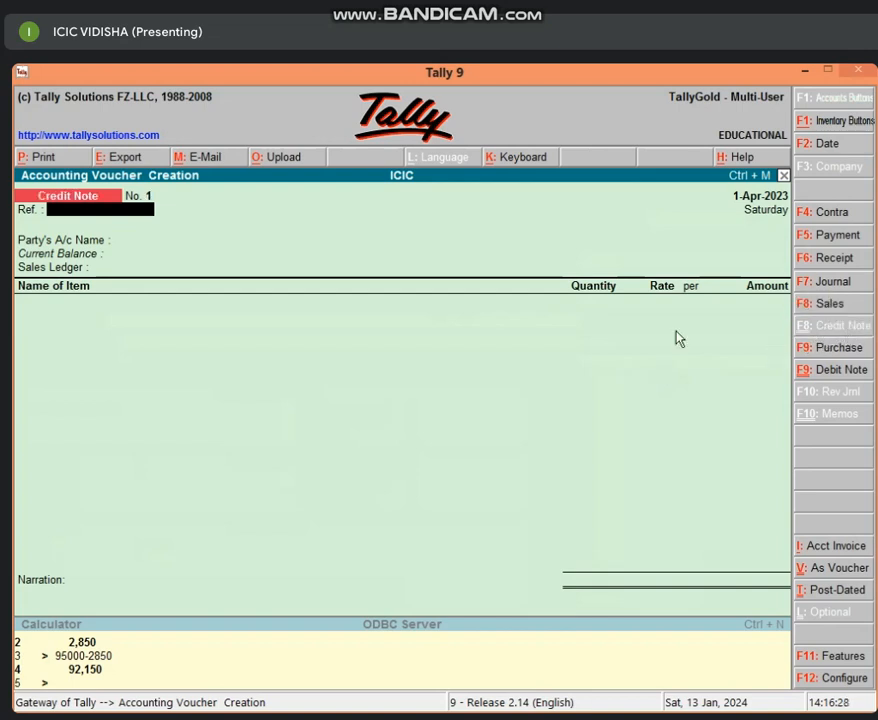
{"action": "key", "text": "Return"}
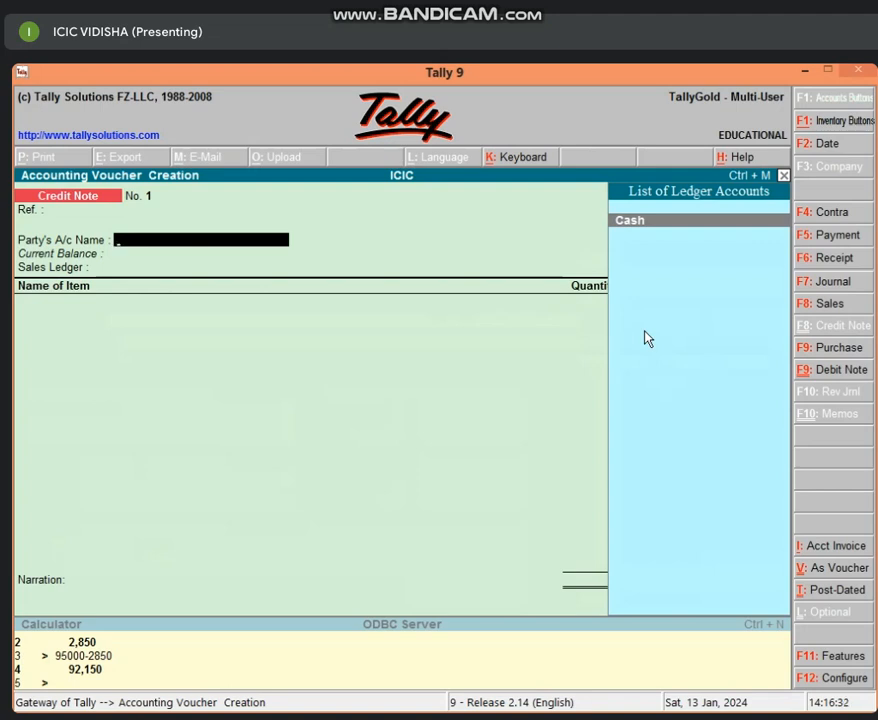
{"action": "key", "text": "Return"}
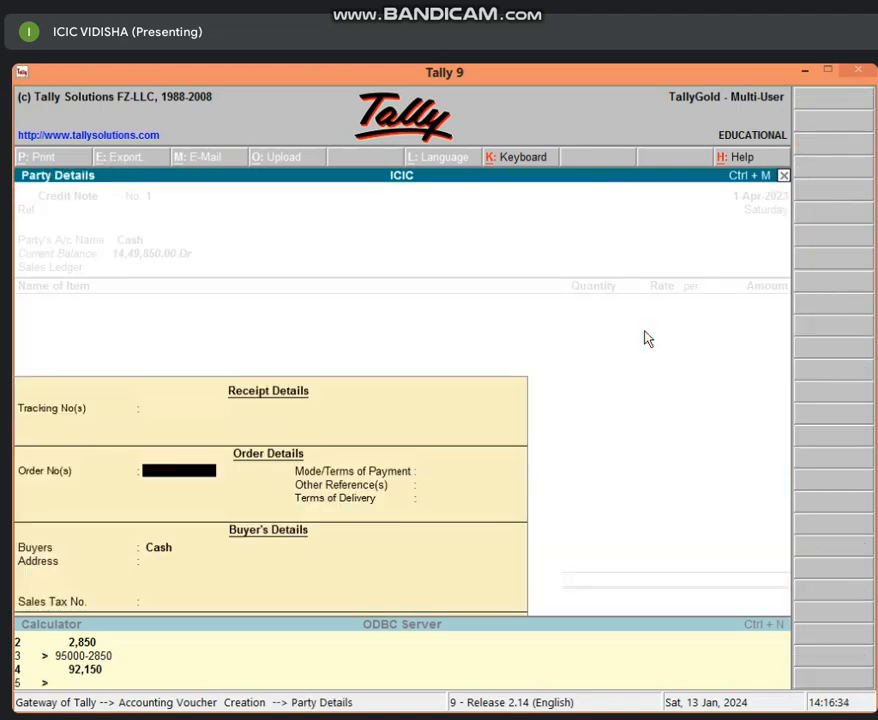
{"action": "key", "text": "Return"}
{"action": "key", "text": "Return"}
{"action": "key", "text": "Return"}
{"action": "key", "text": "Return"}
{"action": "key", "text": "Return"}
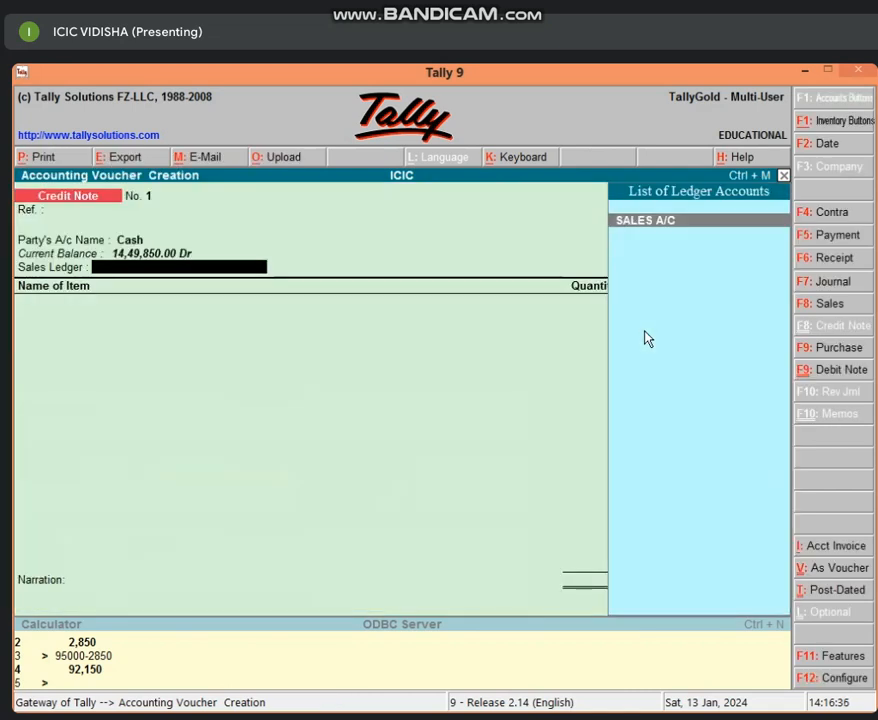
{"action": "key", "text": "Return"}
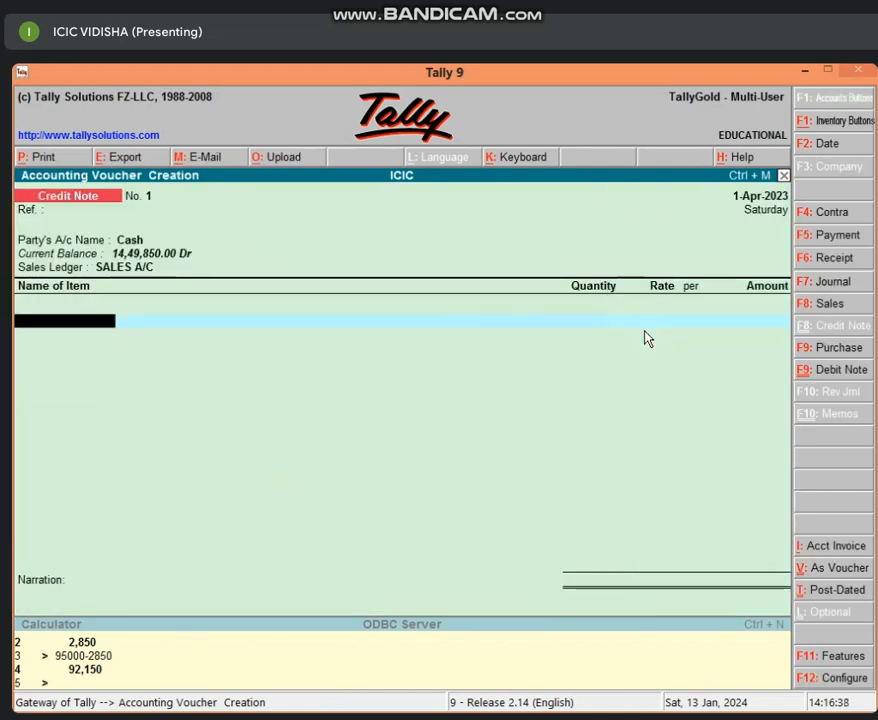
{"action": "key", "text": "BackSpace"}
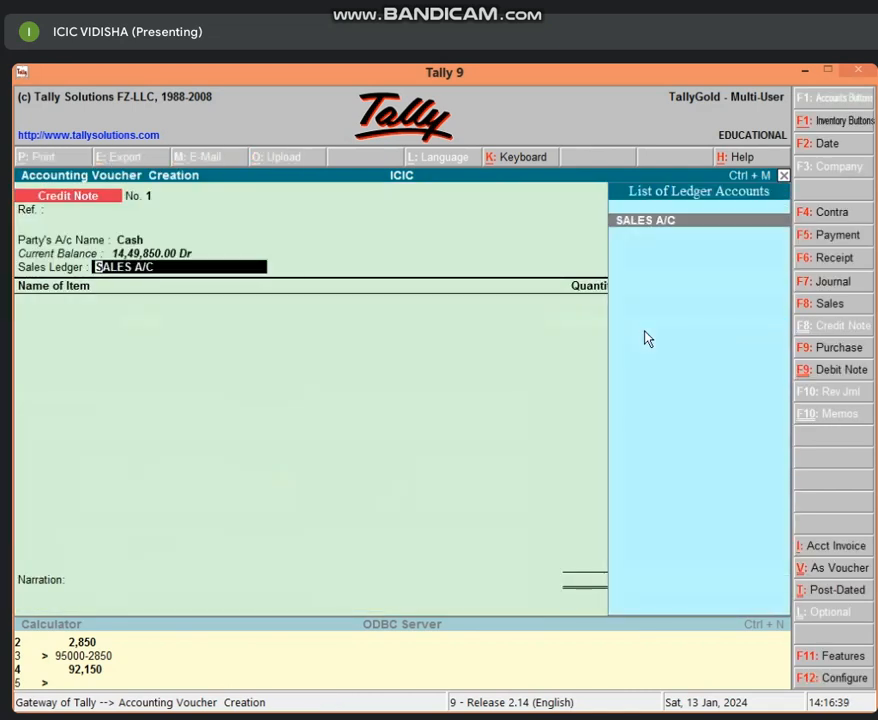
Create a ledger named SALES RETURN A/C under Sales Accounts and use it as the credit note's sales ledger
{"action": "key", "text": "alt+c"}
{"action": "type", "text": "SALES"}
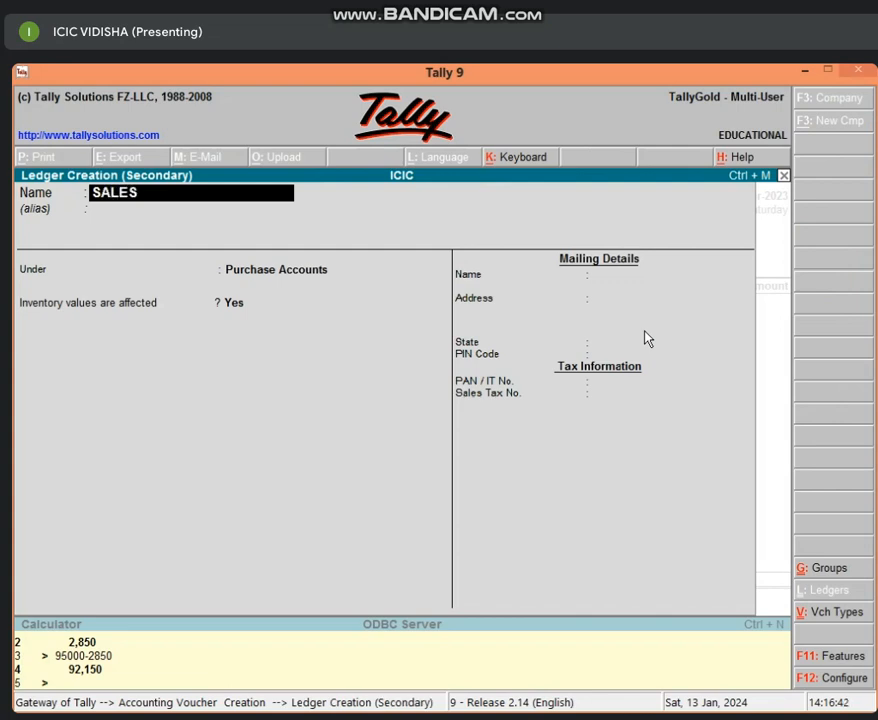
{"action": "type", "text": " RETURN A/C"}
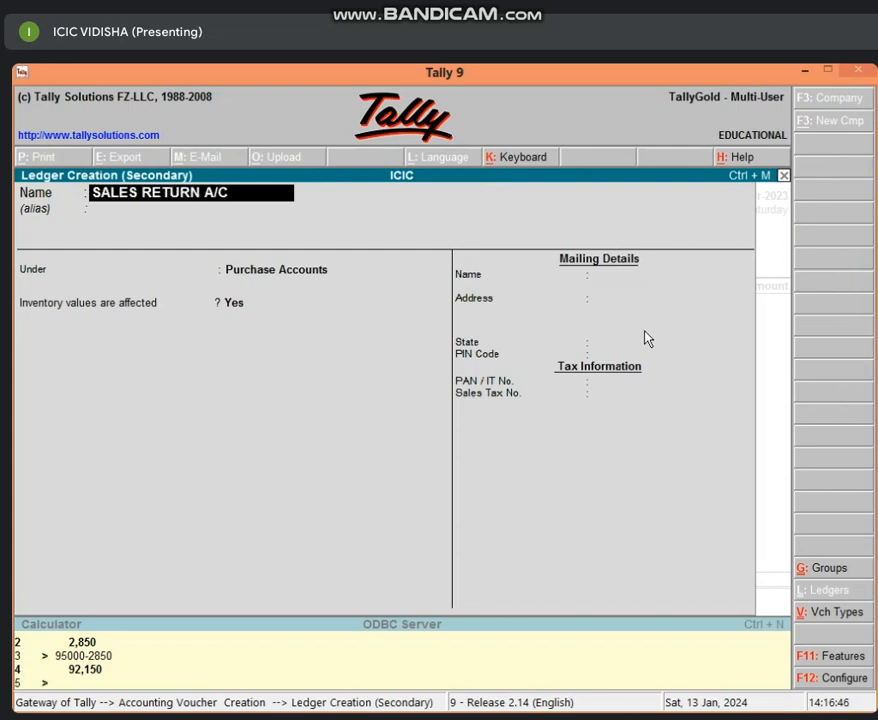
{"action": "key", "text": "Return"}
{"action": "key", "text": "Return"}
{"action": "type", "text": "SA"}
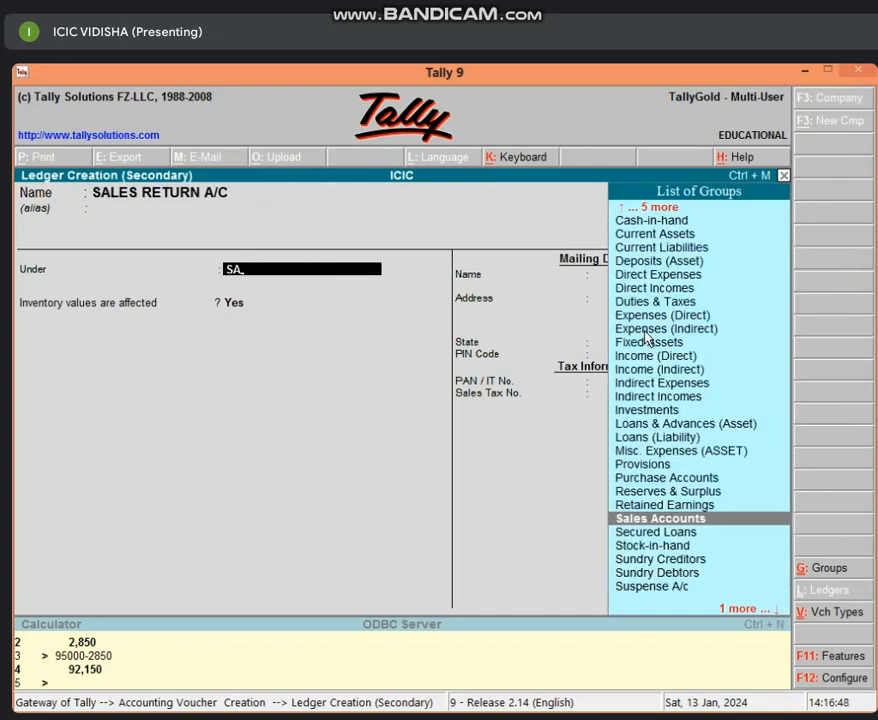
{"action": "key", "text": "Return"}
{"action": "key", "text": "Return"}
{"action": "key", "text": "Return"}
{"action": "key", "text": "Return"}
{"action": "key", "text": "Return"}
{"action": "key", "text": "Return"}
{"action": "key", "text": "Return"}
{"action": "key", "text": "Return"}
{"action": "key", "text": "Return"}
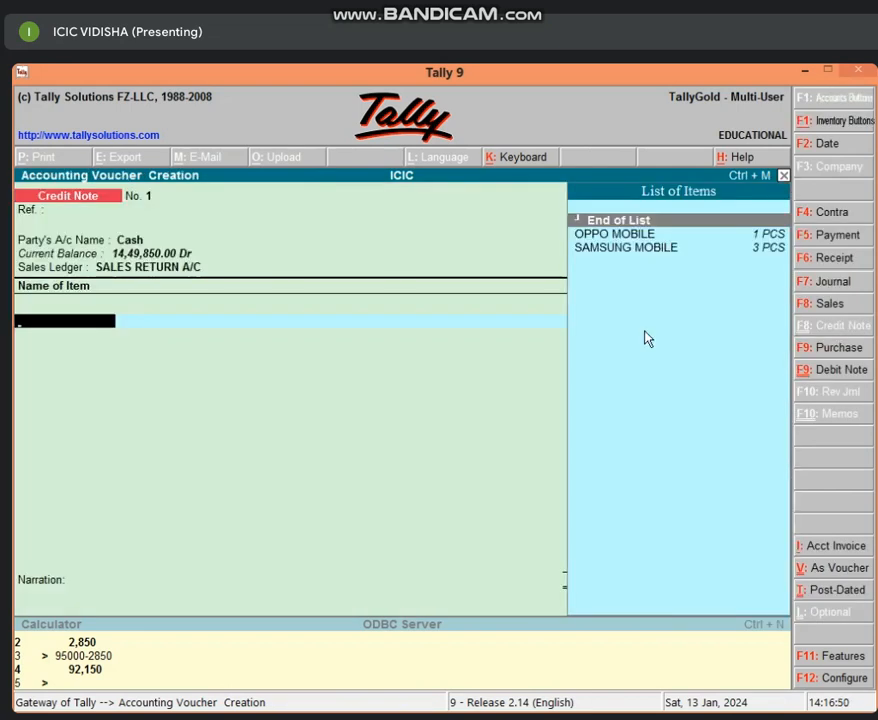
Enter 2 PCS of OPPO MOBILE at a rate of 15,000.00 and save the credit note
{"action": "key", "text": "Down"}
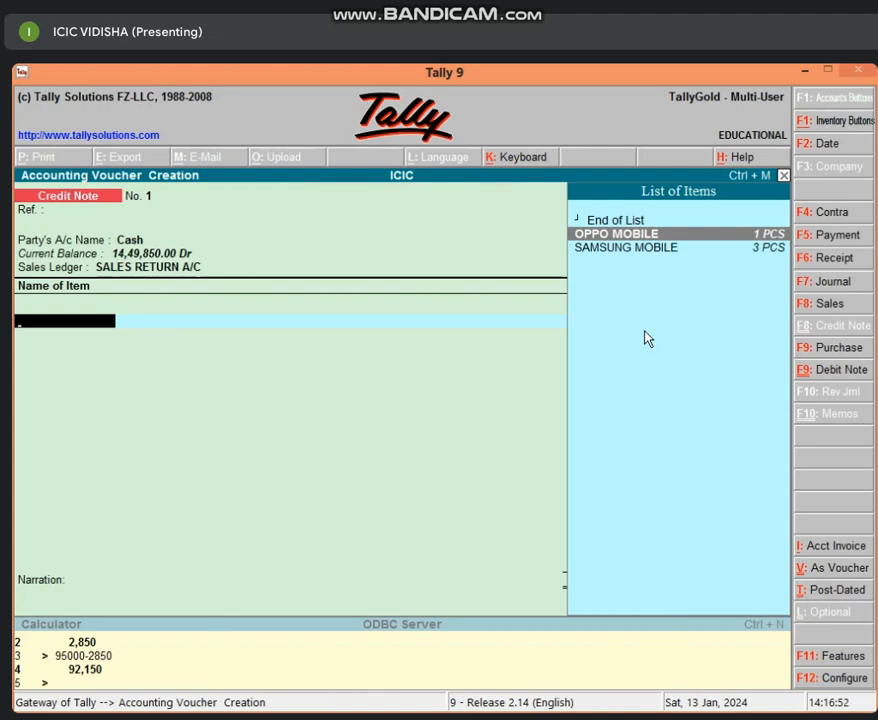
{"action": "key", "text": "Return"}
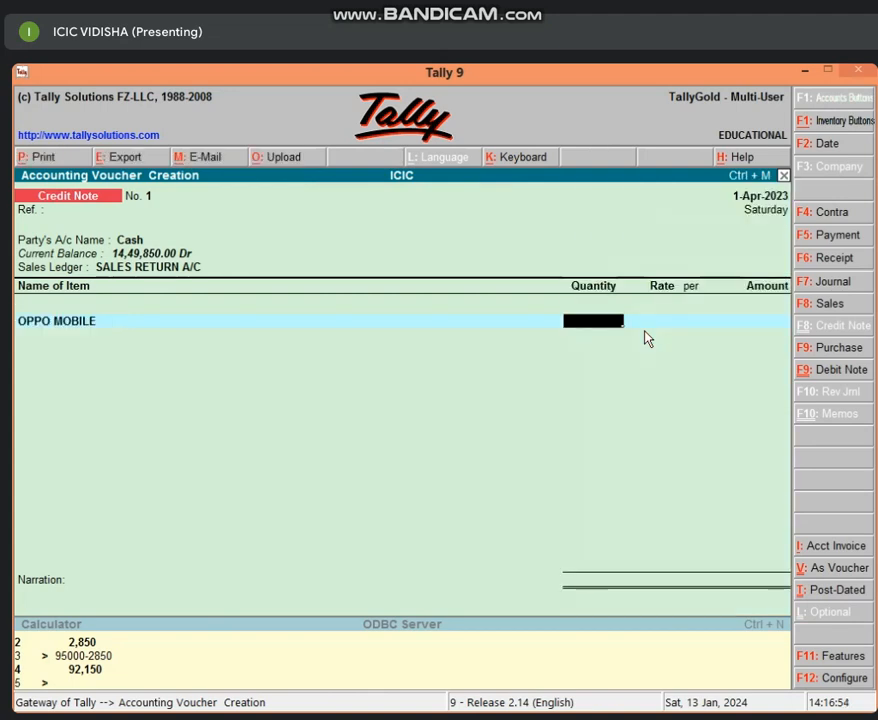
{"action": "type", "text": "2"}
{"action": "key", "text": "Return"}
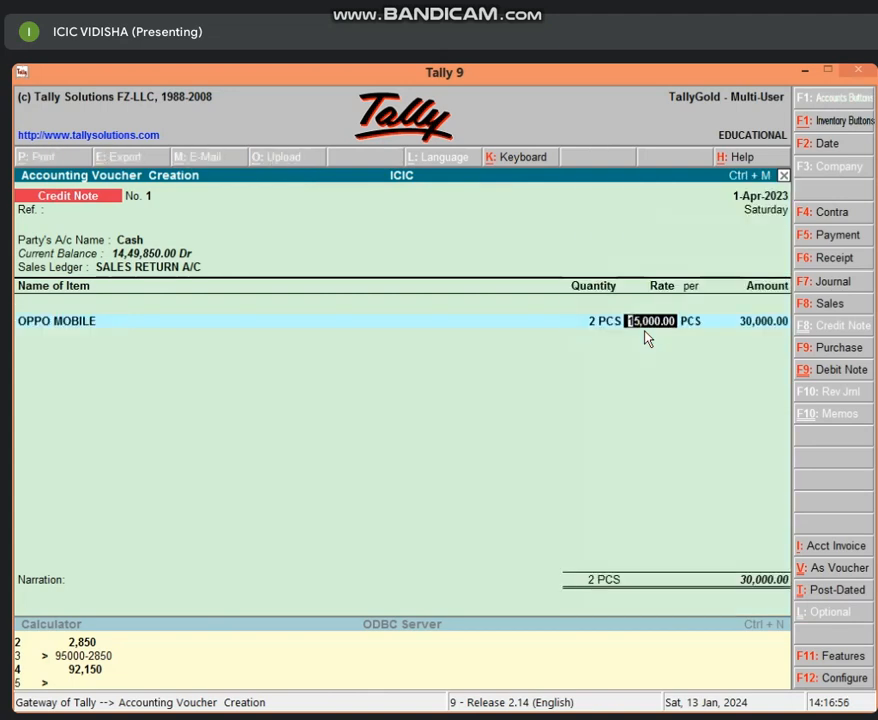
{"action": "key", "text": "Return"}
{"action": "key", "text": "Return"}
{"action": "key", "text": "Return"}
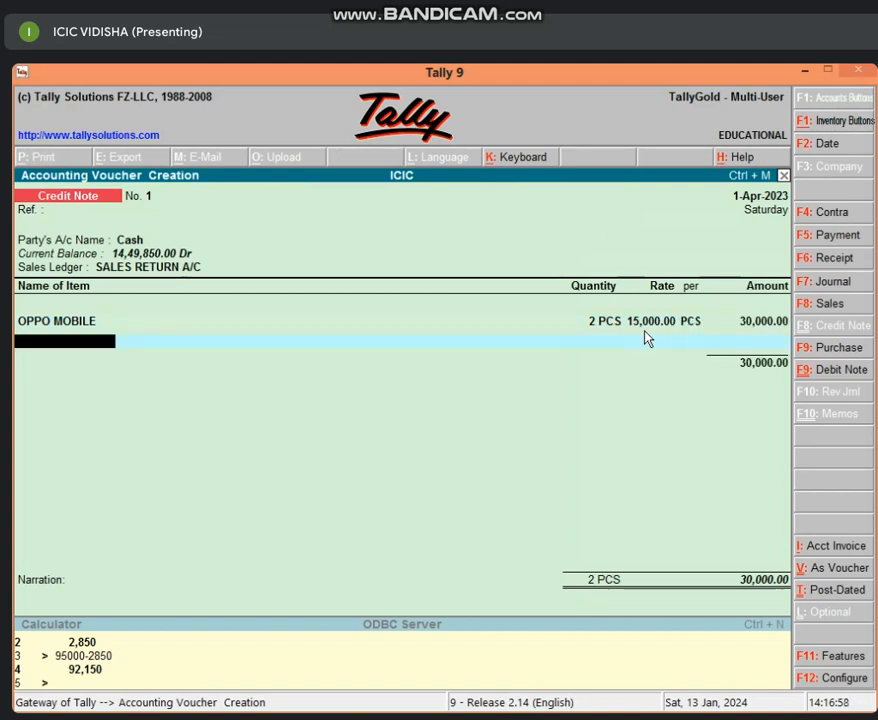
{"action": "key", "text": "Return"}
{"action": "key", "text": "Return"}
{"action": "key", "text": "Return"}
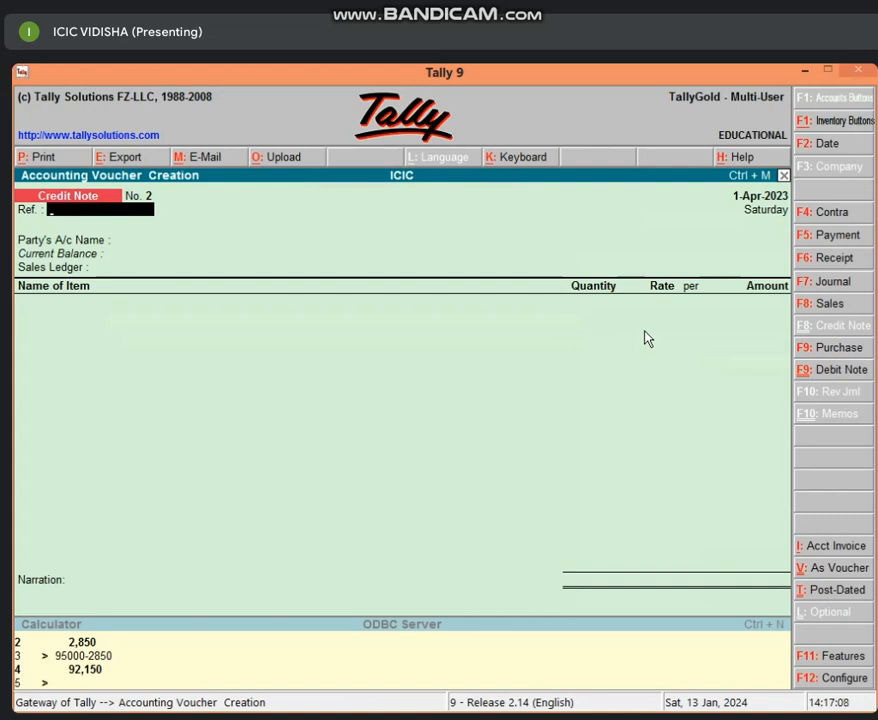
Quit credit note entry, reopen Accounting Vouchers and set up a new purchase entry in As Voucher mode
{"action": "key", "text": "Escape"}
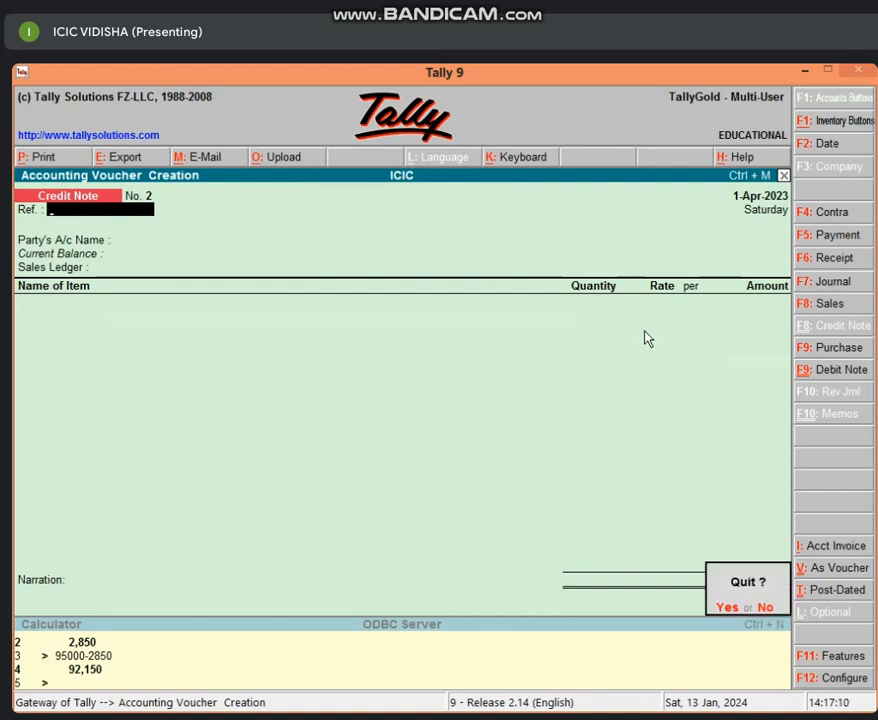
{"action": "key", "text": "y"}
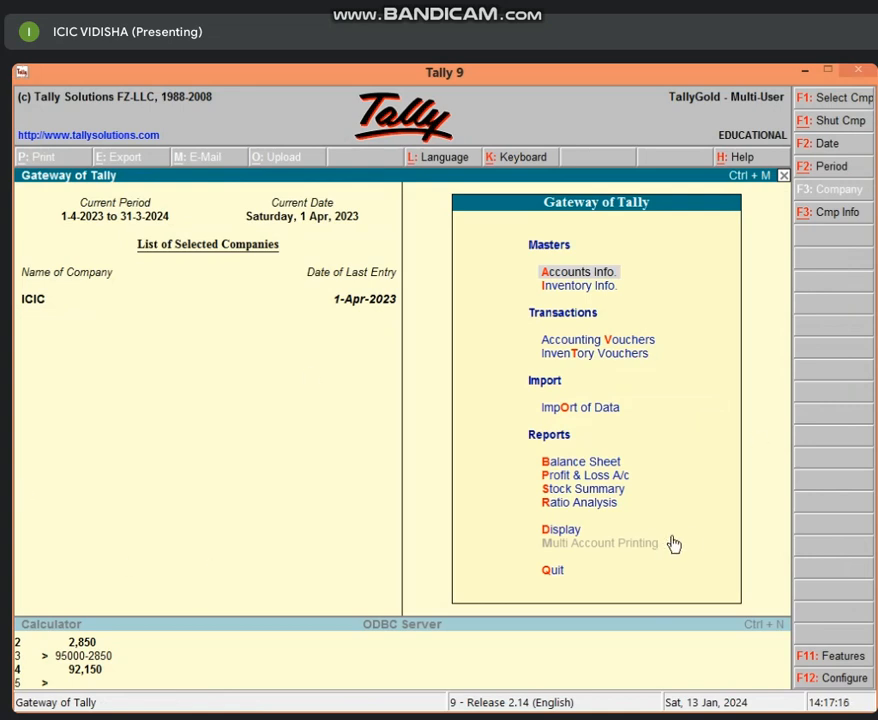
{"action": "key", "text": "v"}
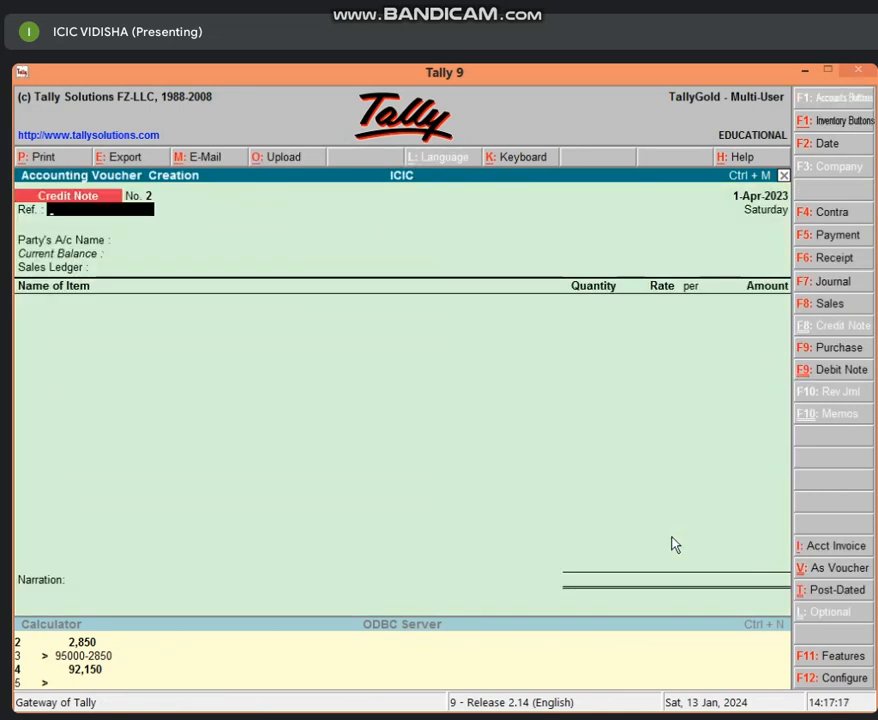
{"action": "key", "text": "F9"}
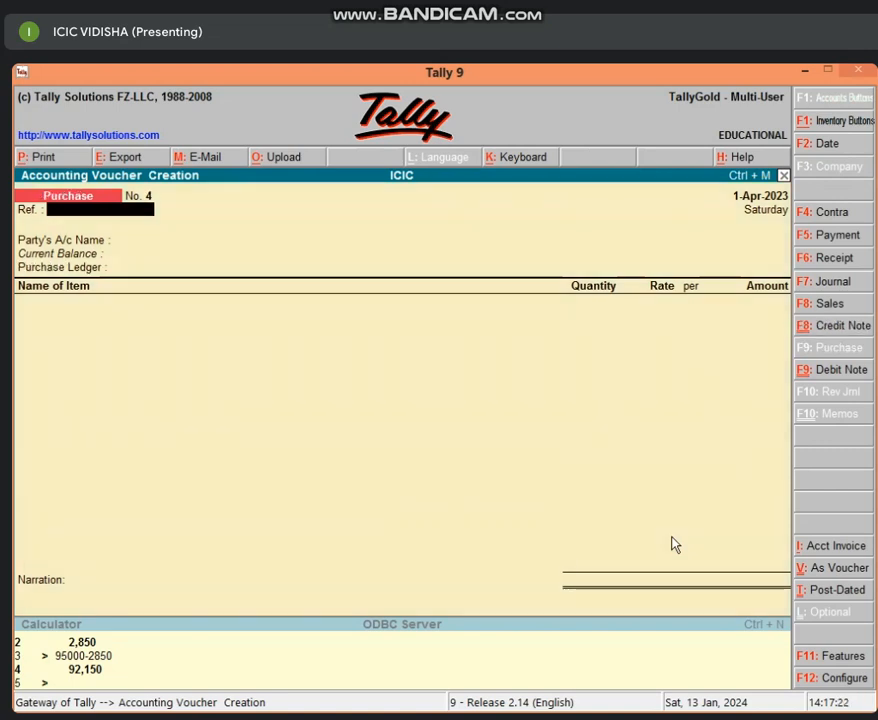
{"action": "key", "text": "ctrl+v"}
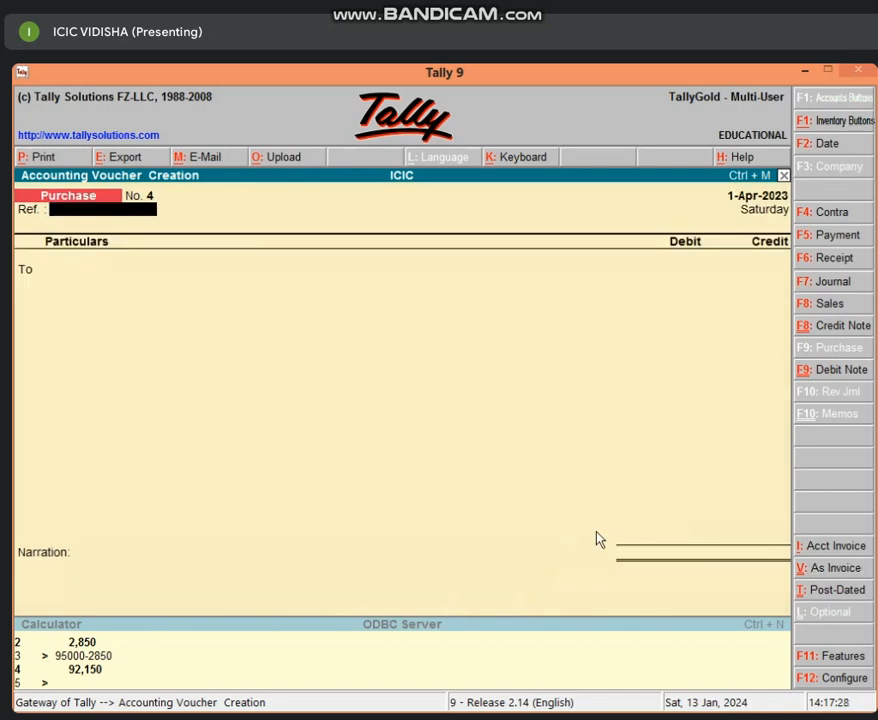
Leave the purchase reference blank and create the credited supplier's ledger under Sundry Creditors with bill-by-bill balances maintained
{"action": "key", "text": "Return"}
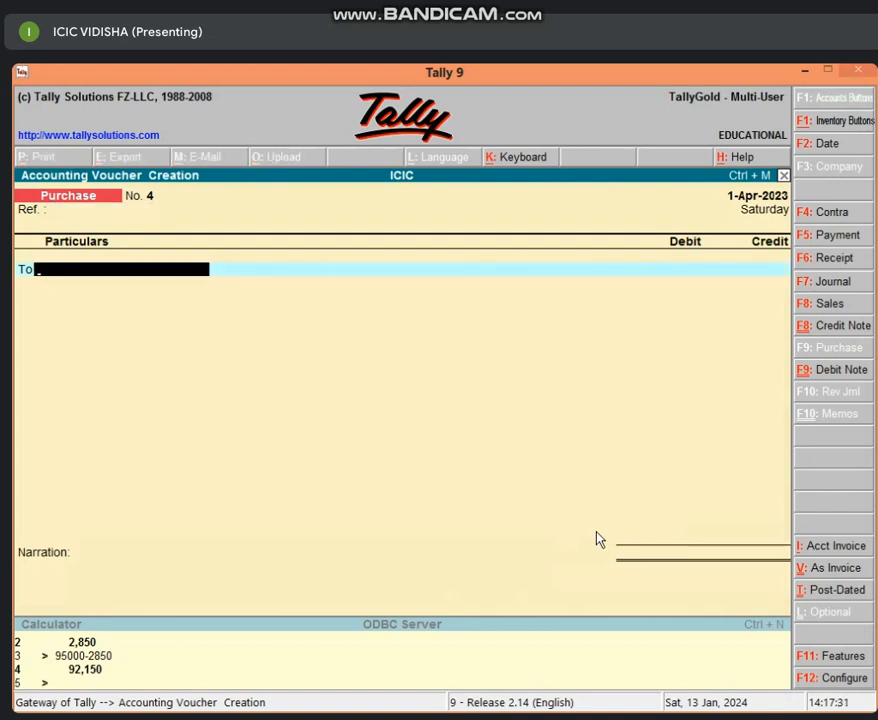
{"action": "key", "text": "alt+c"}
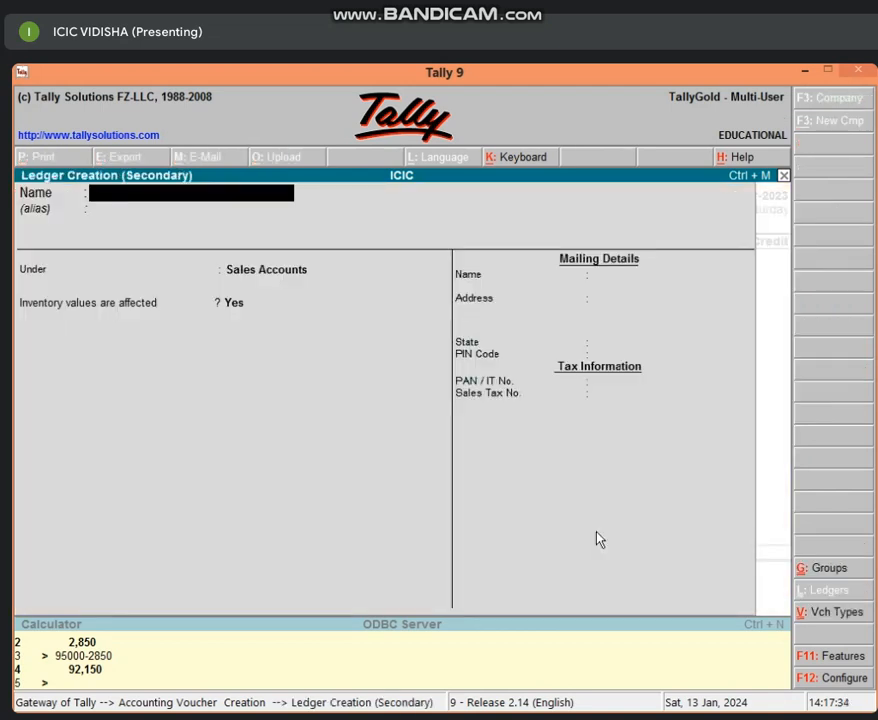
{"action": "type", "text": "RAM'S A/C"}
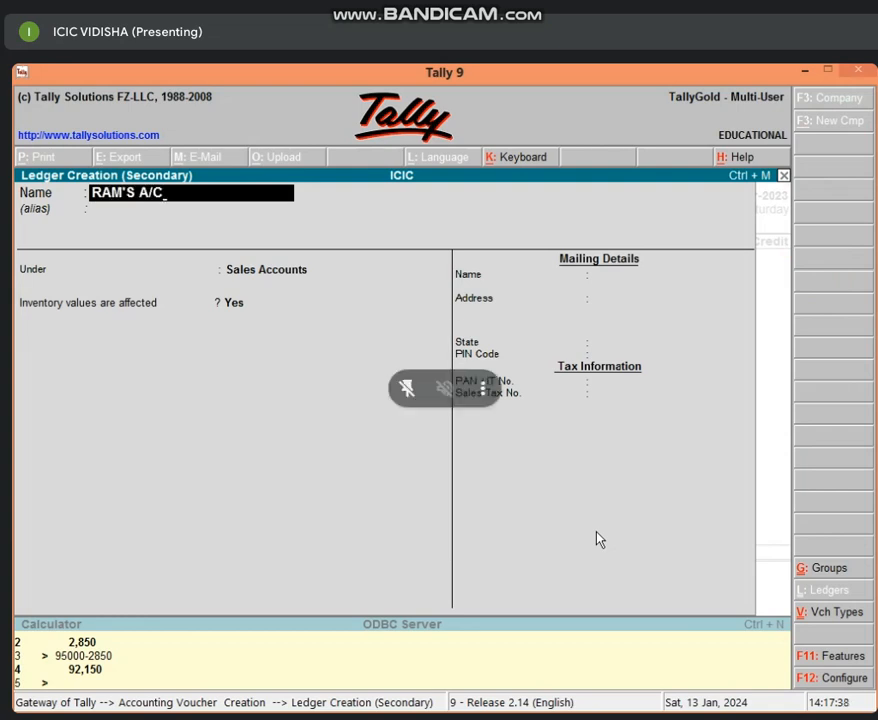
{"action": "key", "text": "Return"}
{"action": "key", "text": "Return"}
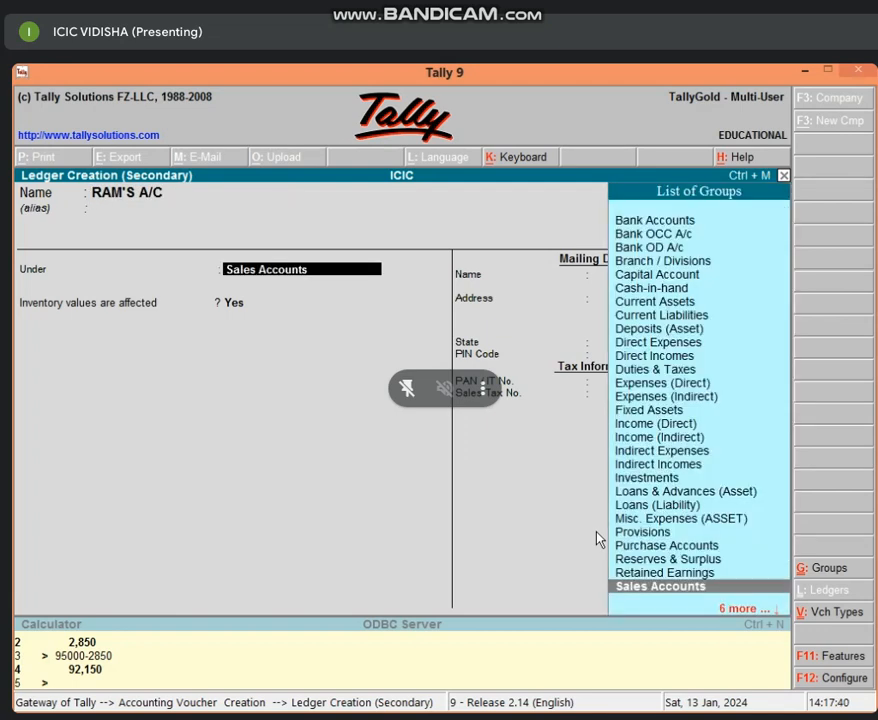
{"action": "type", "text": "SUN"}
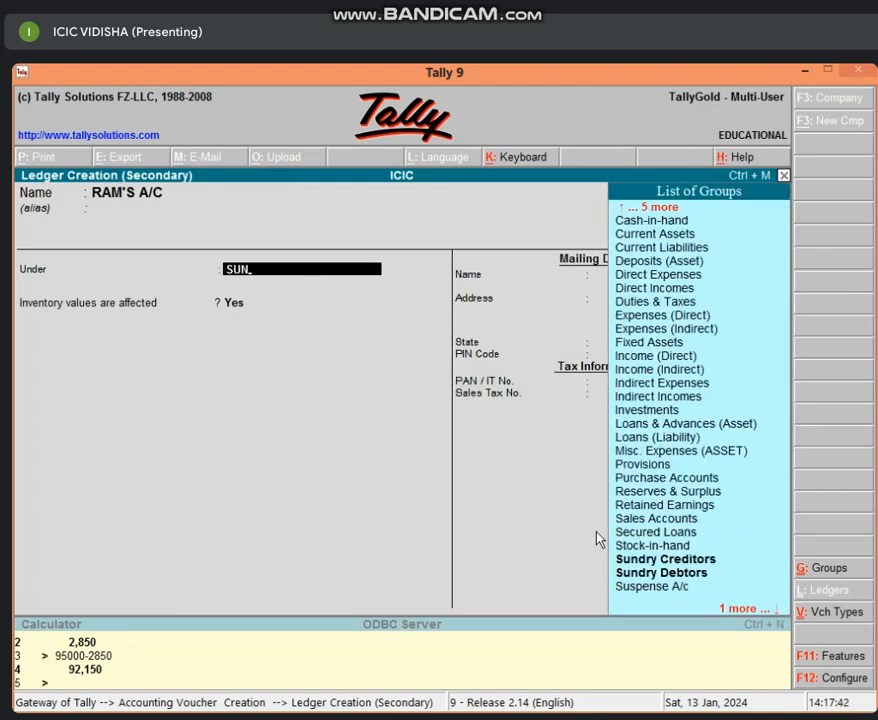
{"action": "key", "text": "Return"}
Set the supplier ledger's default credit period to 25 days, leave its remaining details at their defaults and save it
{"action": "key", "text": "Return"}
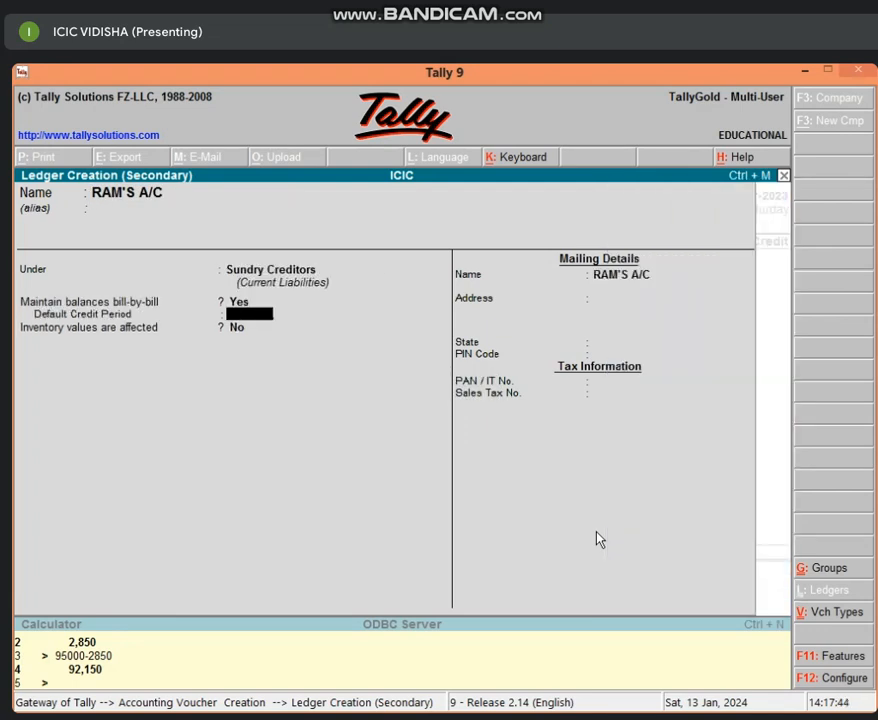
{"action": "type", "text": "25"}
{"action": "key", "text": "Return"}
{"action": "key", "text": "Return"}
{"action": "key", "text": "Return"}
{"action": "key", "text": "Return"}
{"action": "key", "text": "Return"}
{"action": "key", "text": "Return"}
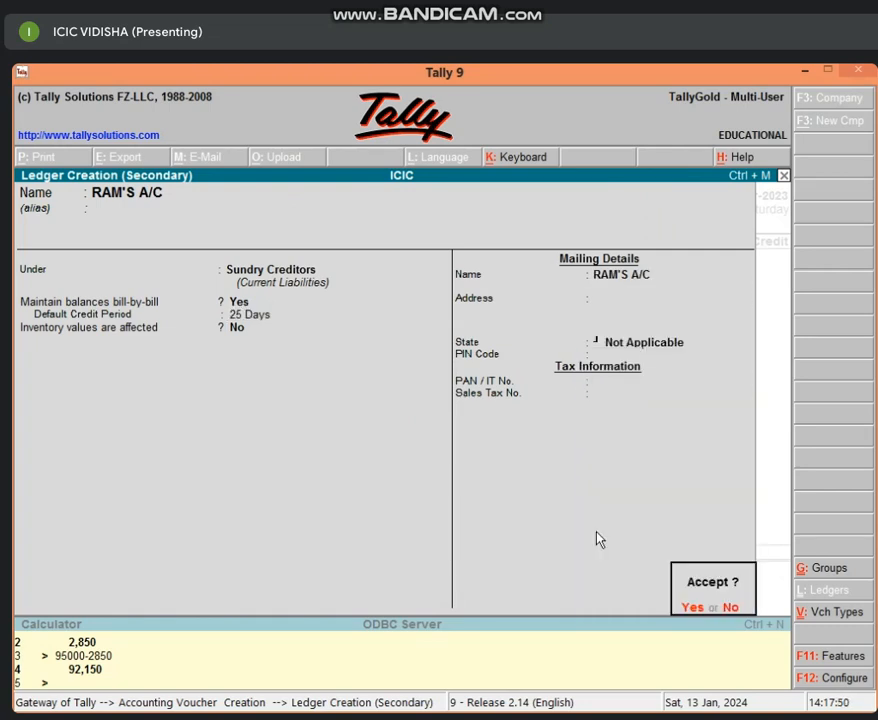
{"action": "key", "text": "Return"}
Credit the supplier with 50,000.00 and allocate the full amount to New Ref 4 with 25 credit days
{"action": "type", "text": "50000"}
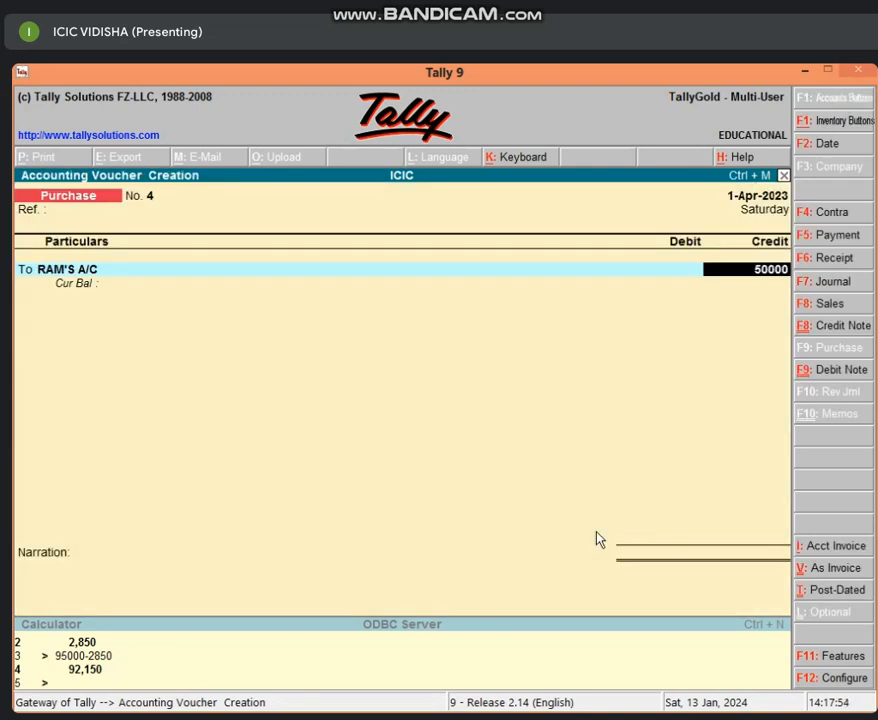
{"action": "key", "text": "Return"}
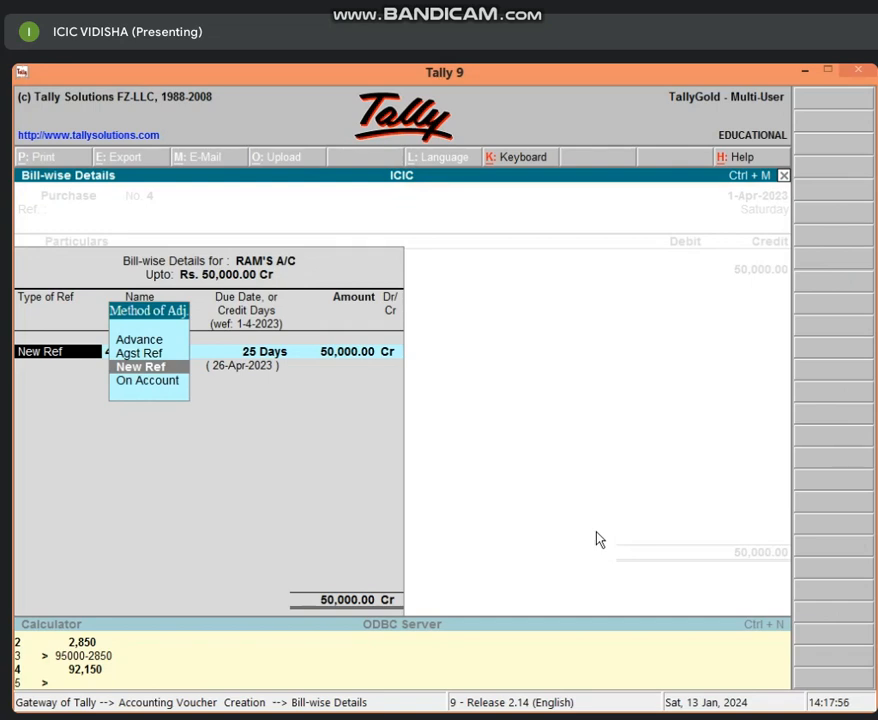
{"action": "key", "text": "Return"}
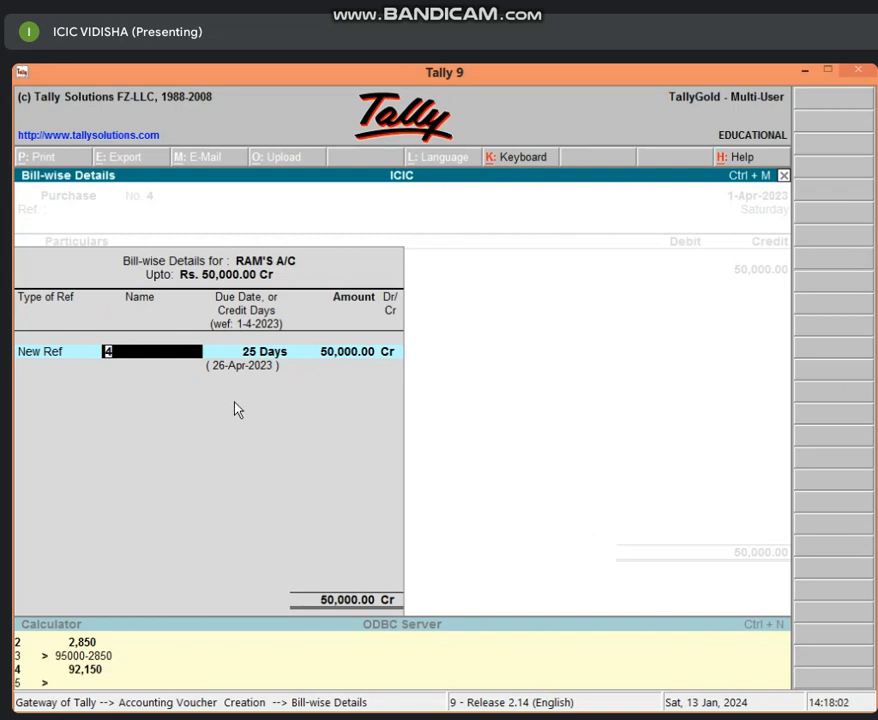
{"action": "key", "text": "Return"}
{"action": "key", "text": "Return"}
{"action": "key", "text": "Return"}
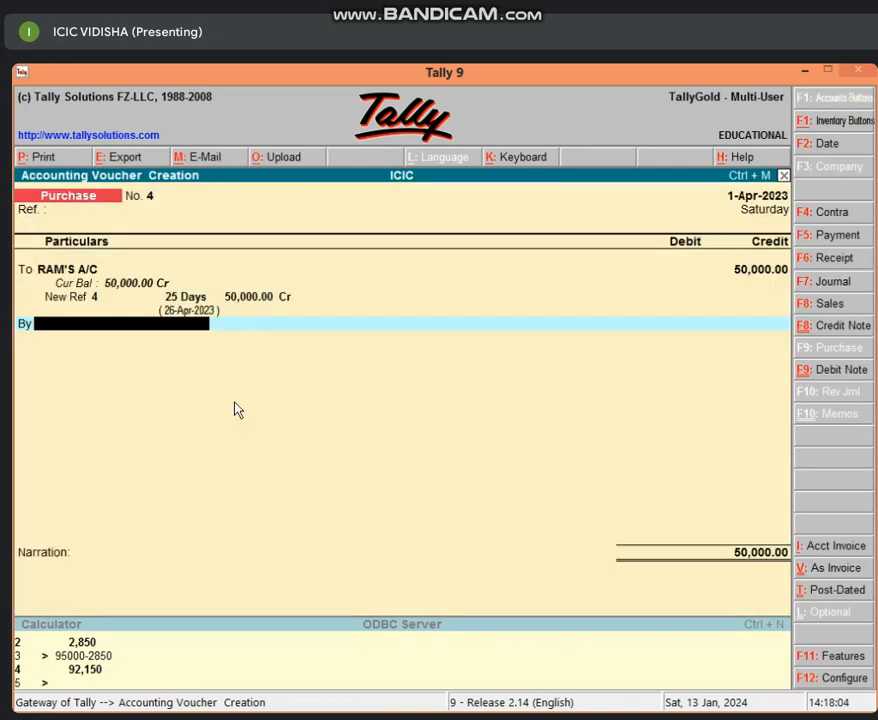
Debit PURCHASE A/C with 50,000.00, leave its inventory allocation empty and save the purchase voucher
{"action": "type", "text": "P"}
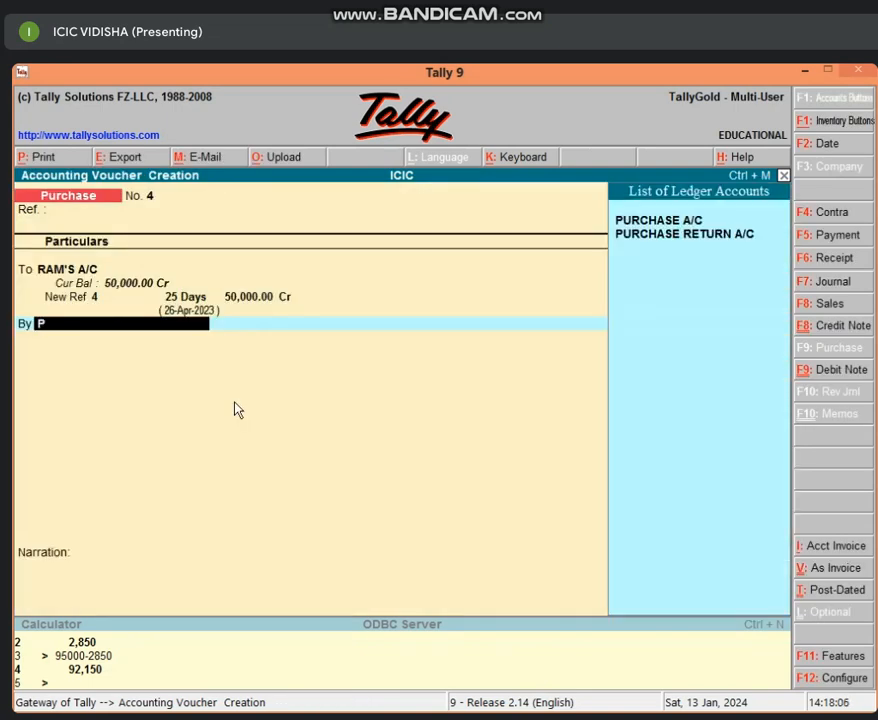
{"action": "key", "text": "Return"}
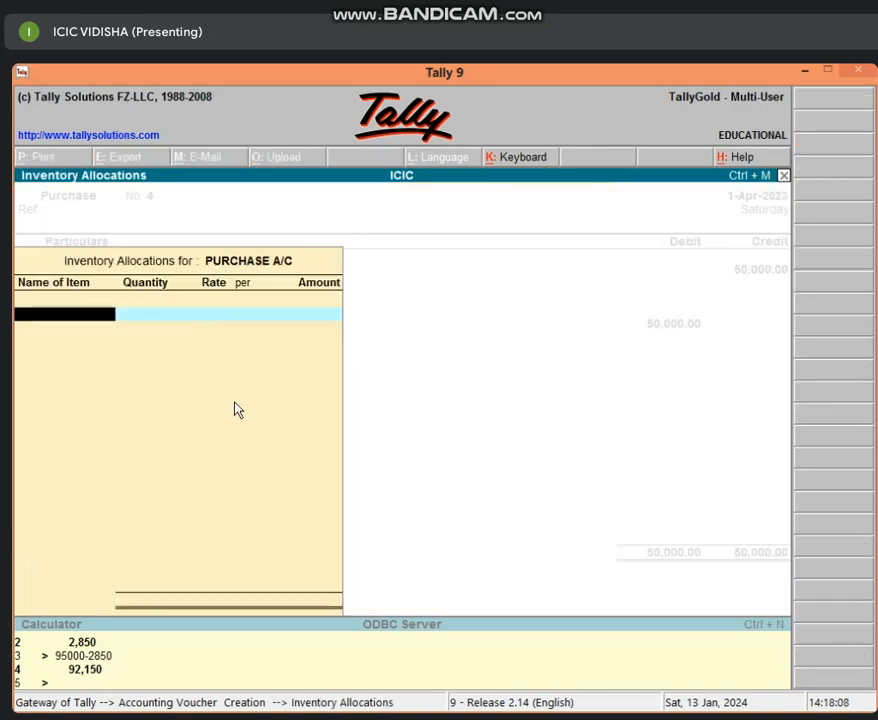
{"action": "key", "text": "Return"}
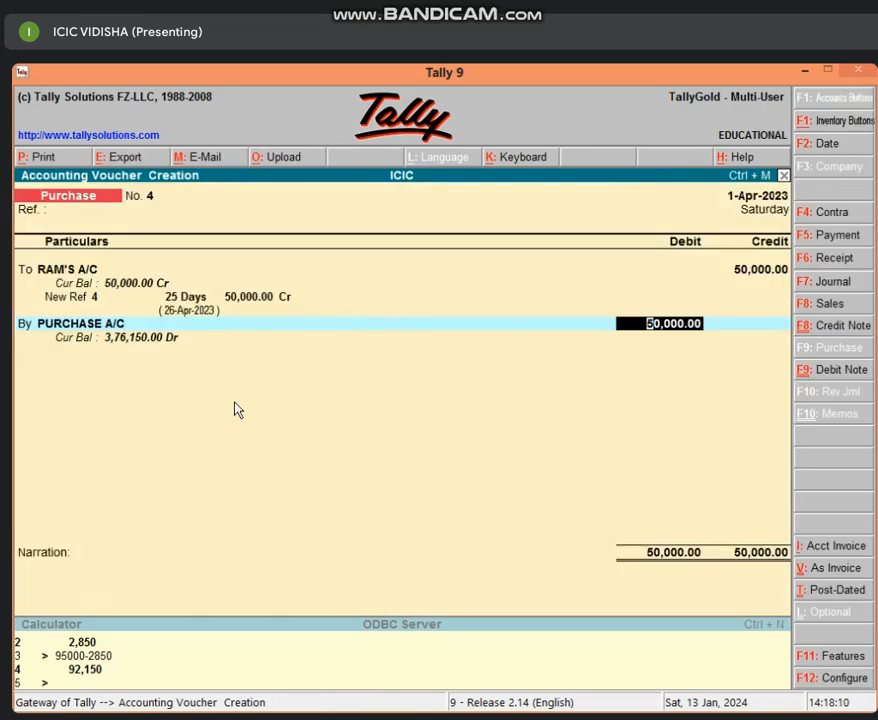
{"action": "key", "text": "Return"}
{"action": "key", "text": "Return"}
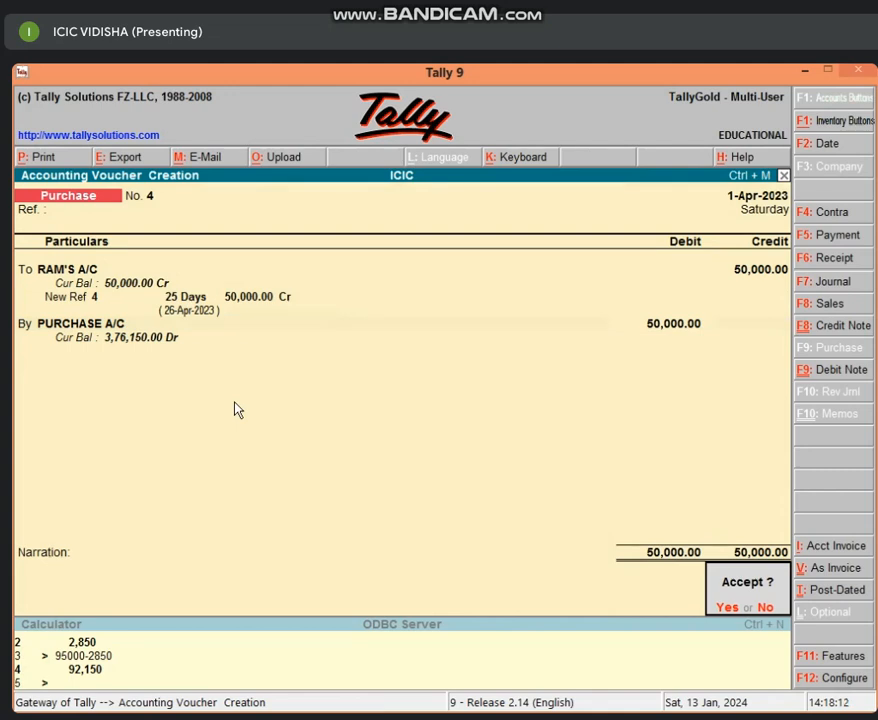
{"action": "key", "text": "Return"}
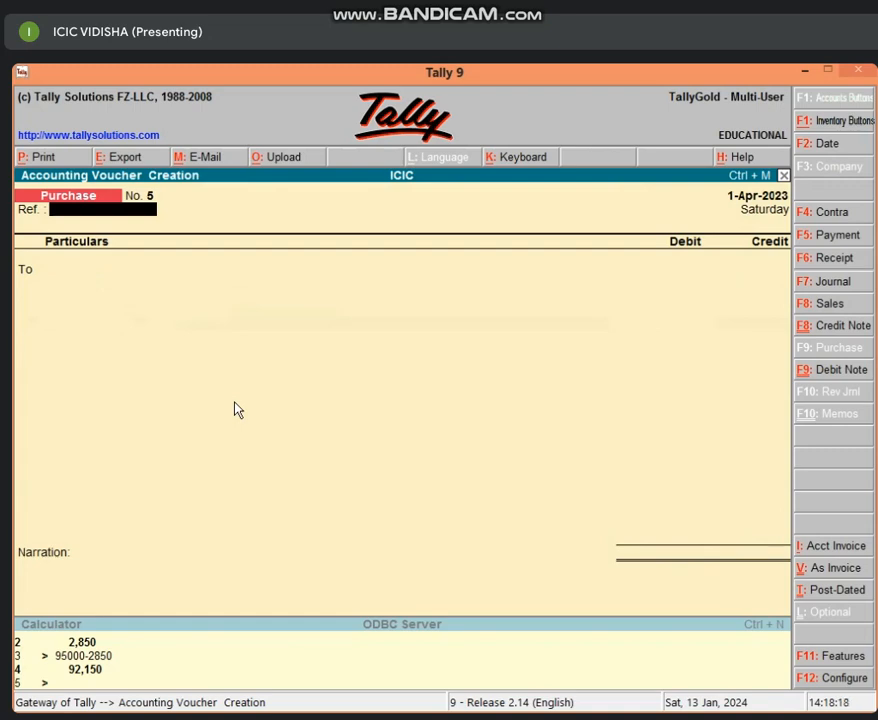
Quit purchase entry and examine the Sundry Creditors summary from the detailed Balance Sheet, returning to the Gateway of Tally
{"action": "key", "text": "Escape"}
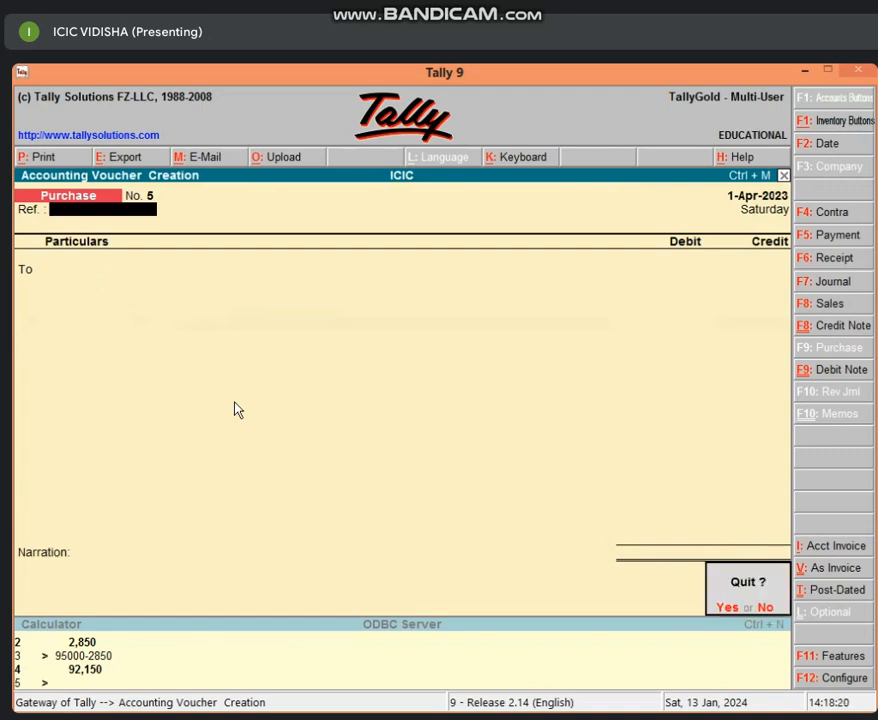
{"action": "key", "text": "y"}
{"action": "key", "text": "b"}
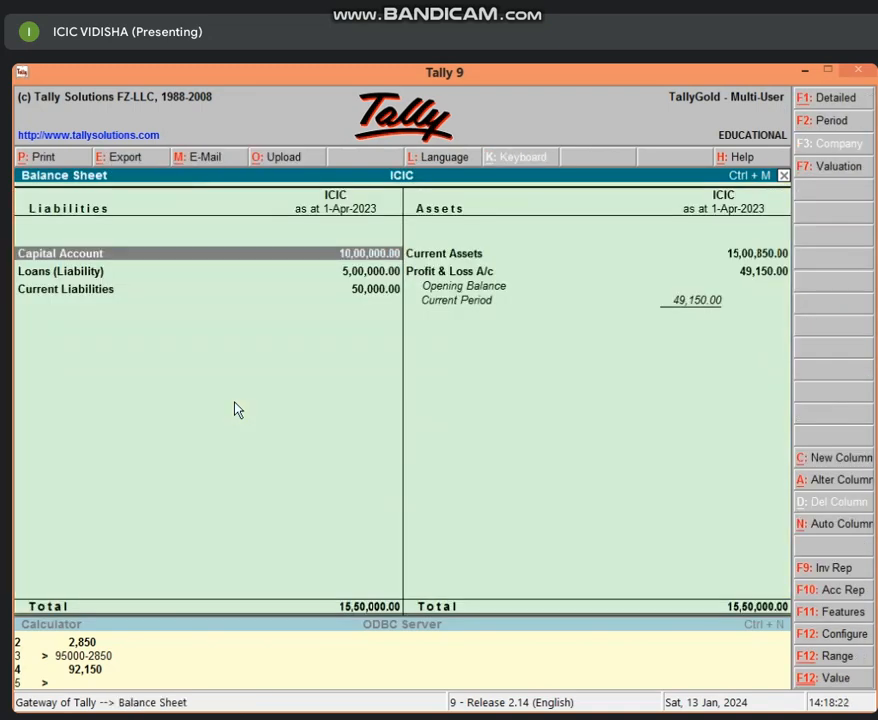
{"action": "key", "text": "alt+F1"}
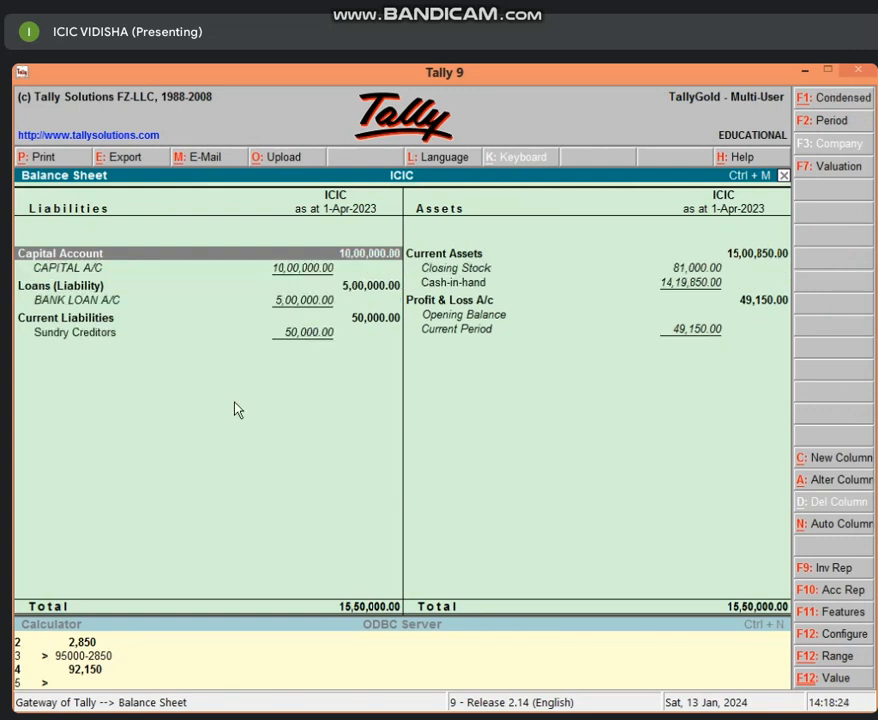
{"action": "key", "text": "Down"}
{"action": "key", "text": "Down"}
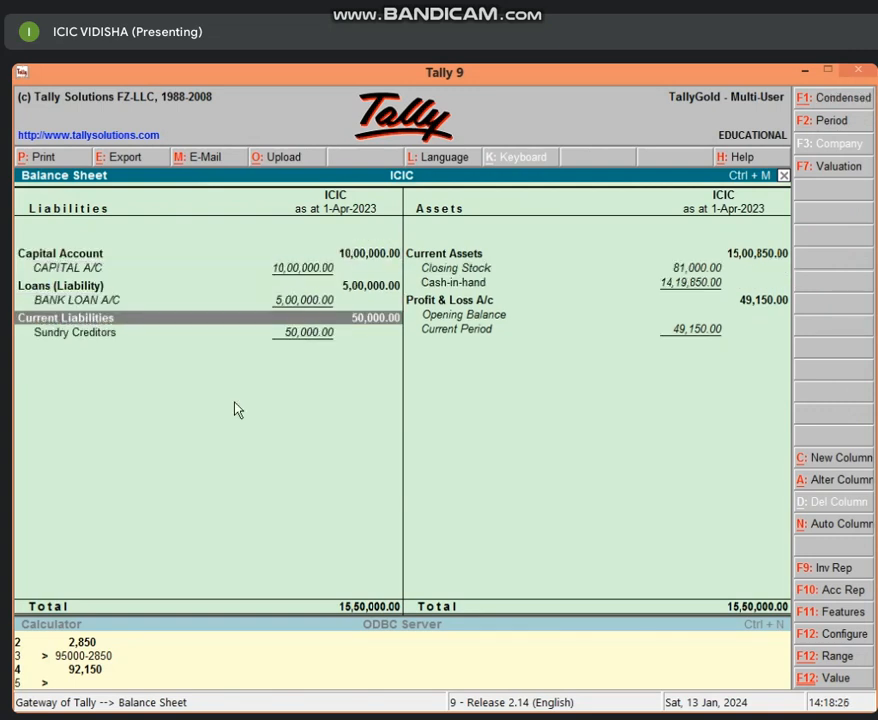
{"action": "key", "text": "Down"}
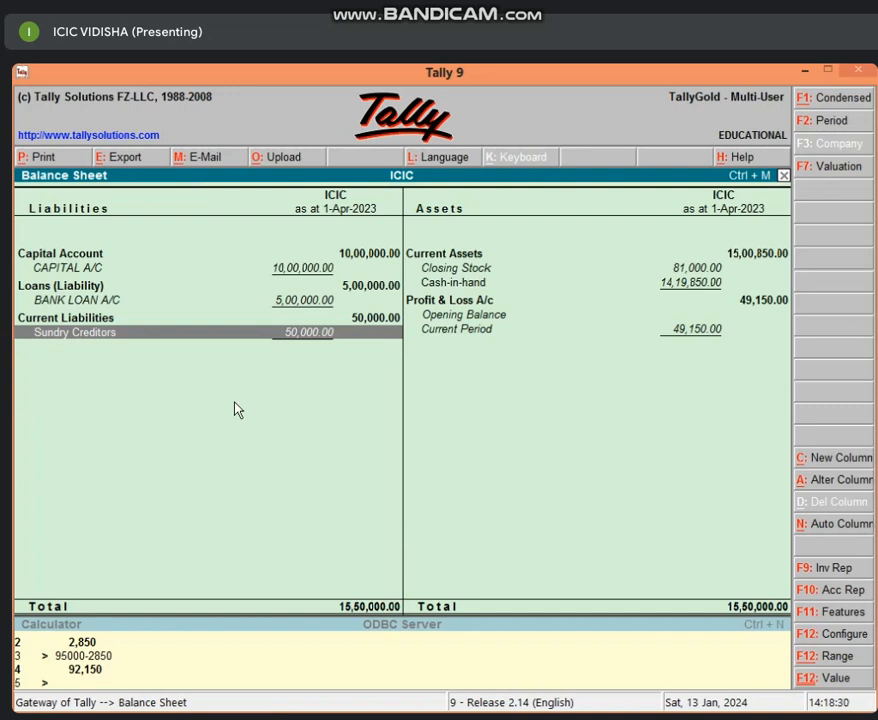
{"action": "key", "text": "Return"}
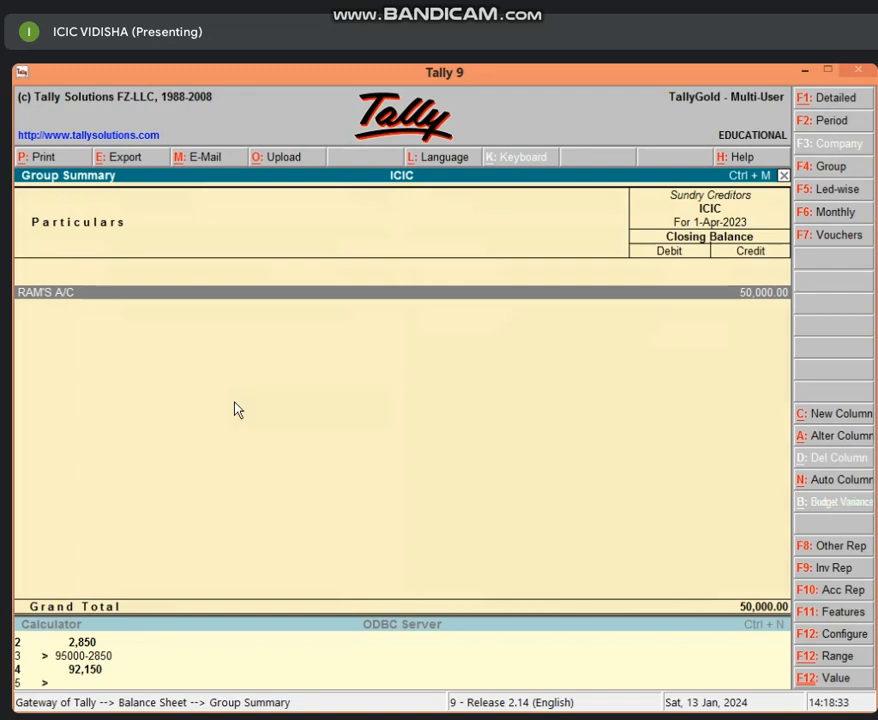
{"action": "key", "text": "Escape"}
{"action": "key", "text": "Escape"}
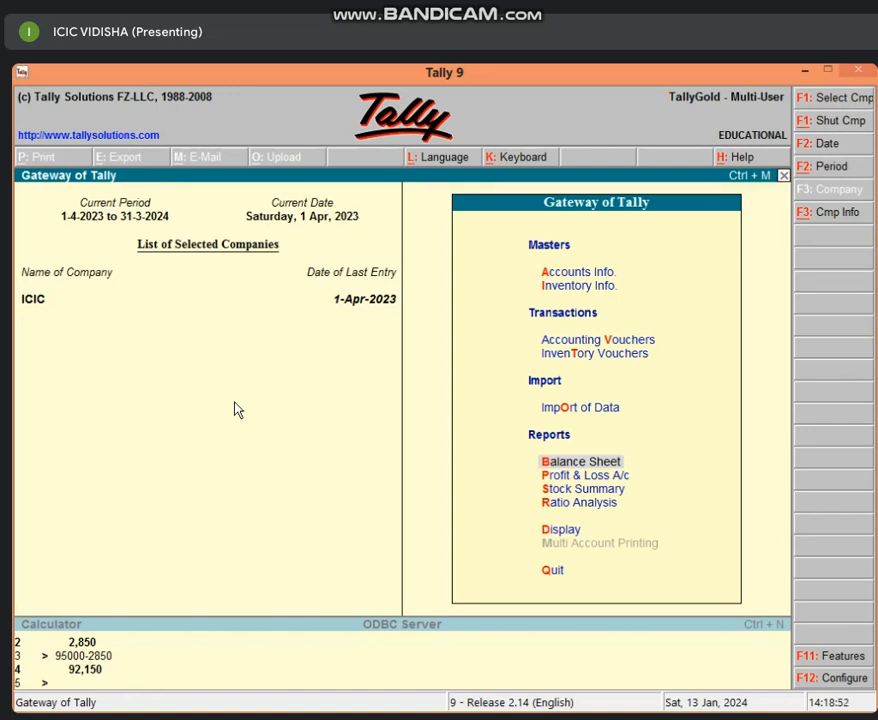
Switch accounting voucher entry to the Payment type and quit without entering anything
{"action": "key", "text": "v"}
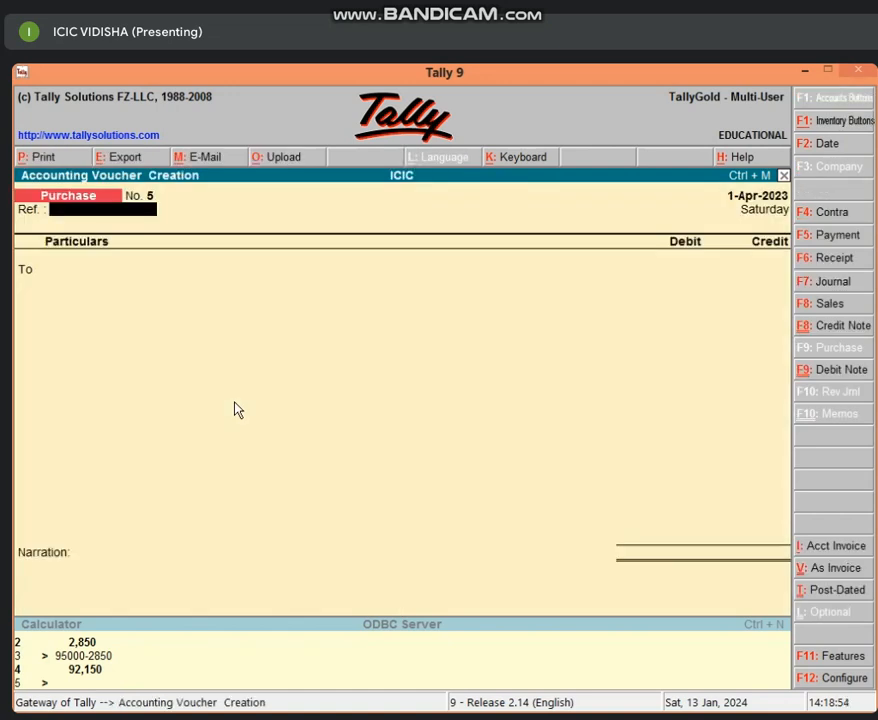
{"action": "key", "text": "F5"}
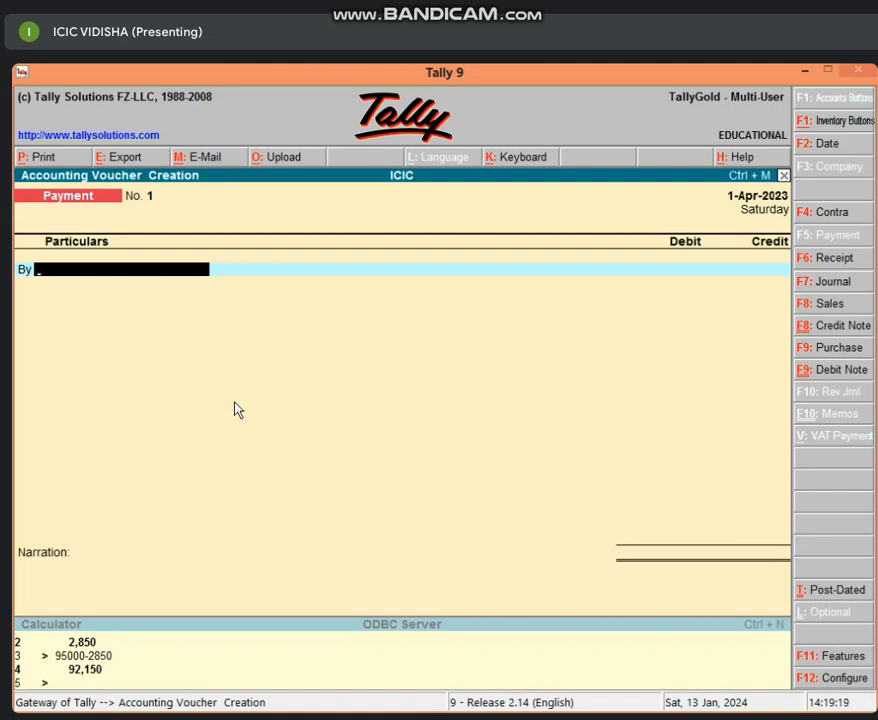
{"action": "key", "text": "Escape"}
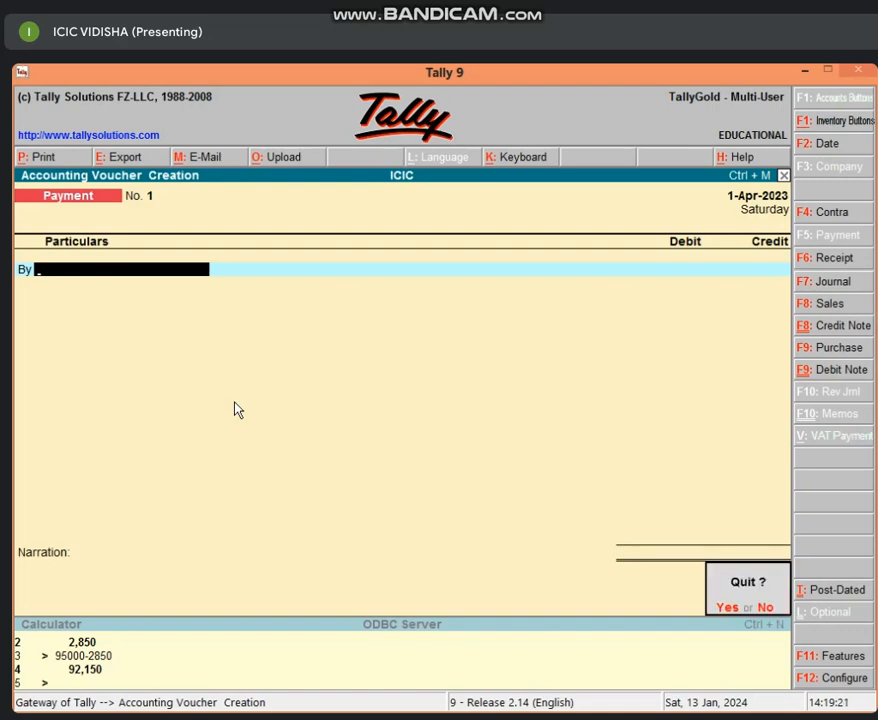
{"action": "key", "text": "y"}
Review the detailed Balance Sheet with the amount owed to Sundry Creditors again, and return to the Gateway of Tally
{"action": "key", "text": "b"}
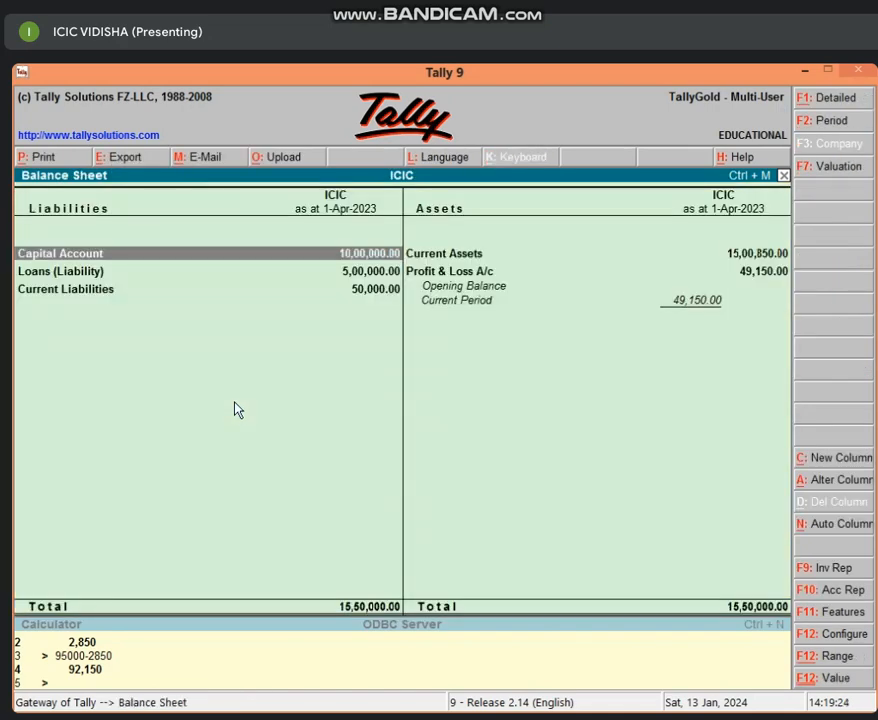
{"action": "key", "text": "alt+F1"}
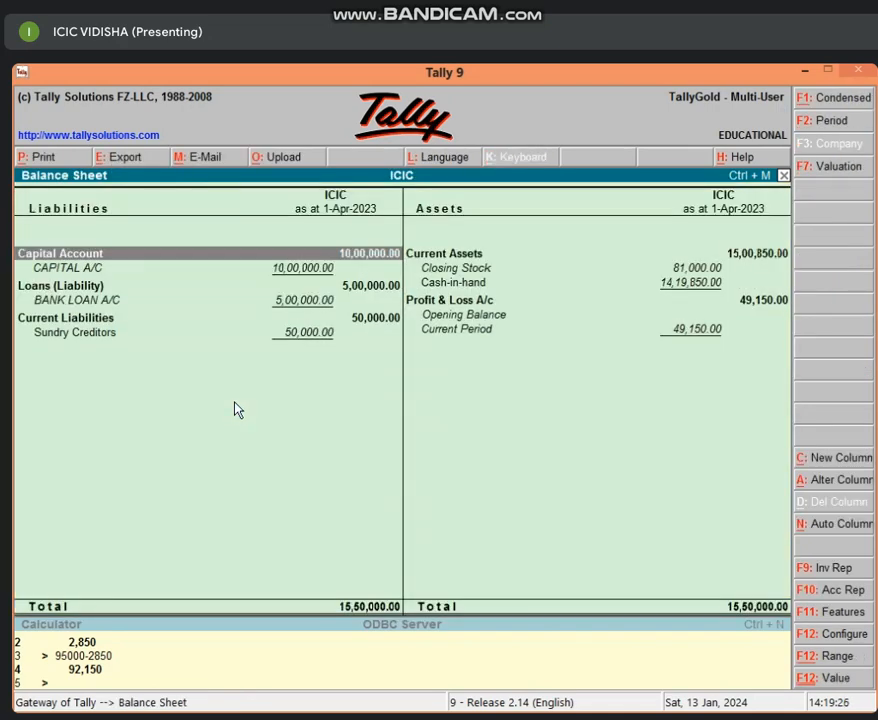
{"action": "key", "text": "Down"}
{"action": "key", "text": "Down"}
{"action": "key", "text": "Down"}
{"action": "key", "text": "Down"}
{"action": "key", "text": "Return"}
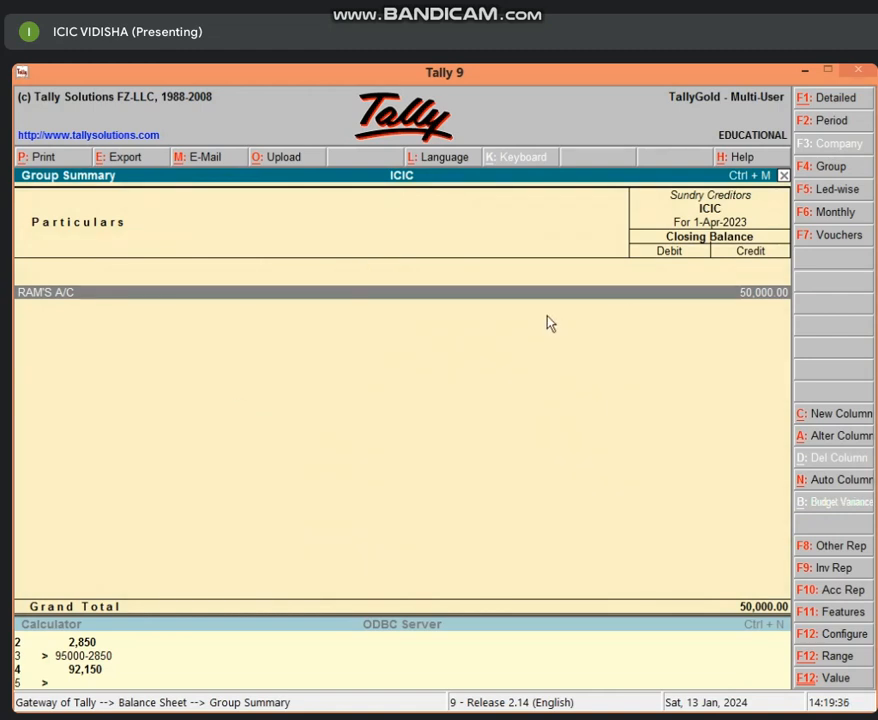
{"action": "key", "text": "Escape"}
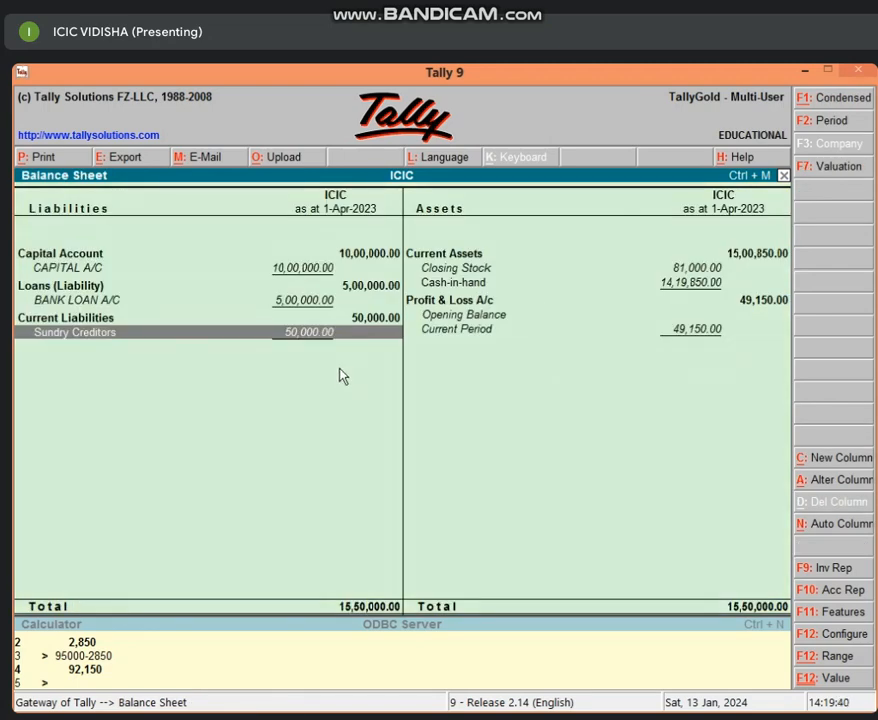
{"action": "key", "text": "Escape"}
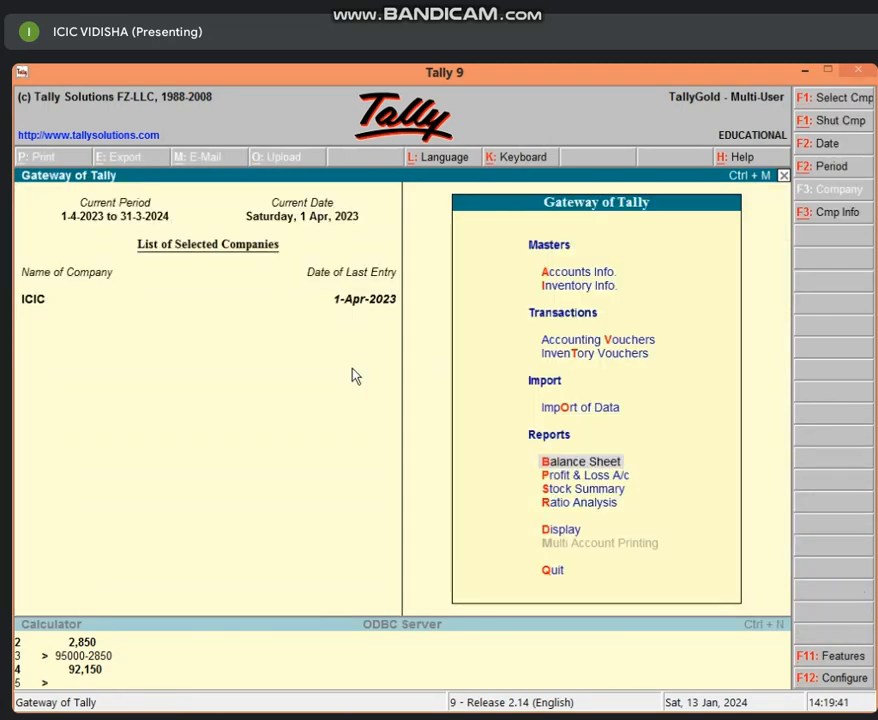
{"action": "key", "text": "Return"}
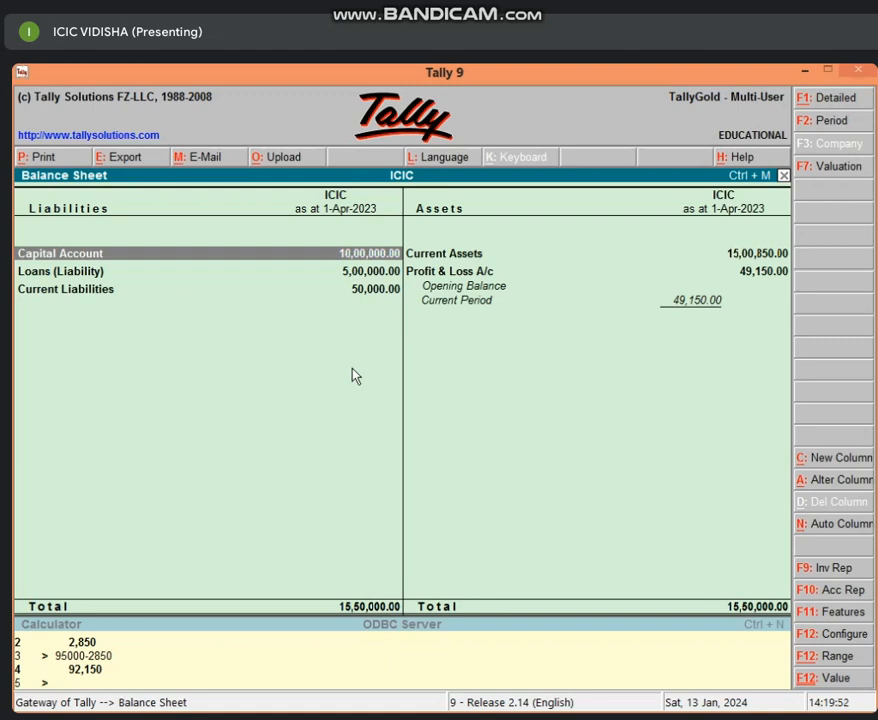
{"action": "key", "text": "Escape"}
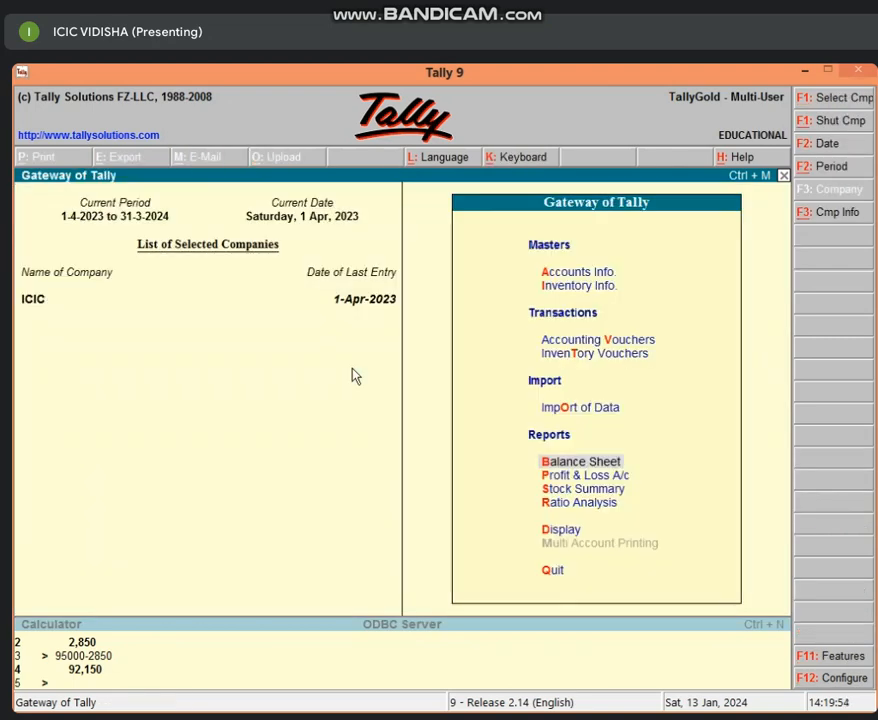
Start a payment voucher and debit the supplier's ledger with 50,000.00
{"action": "key", "text": "v"}
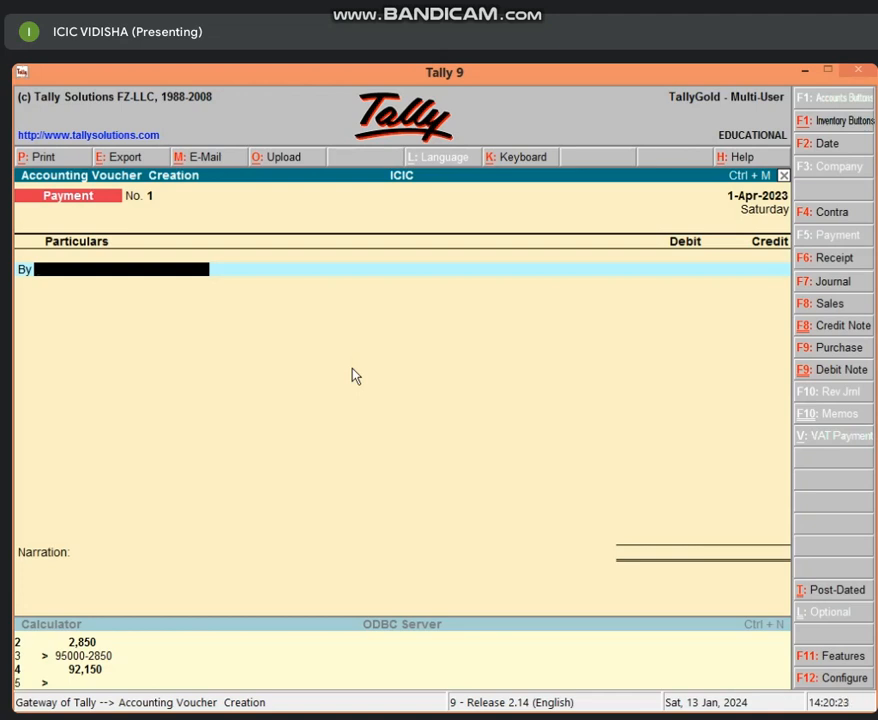
{"action": "type", "text": "RA"}
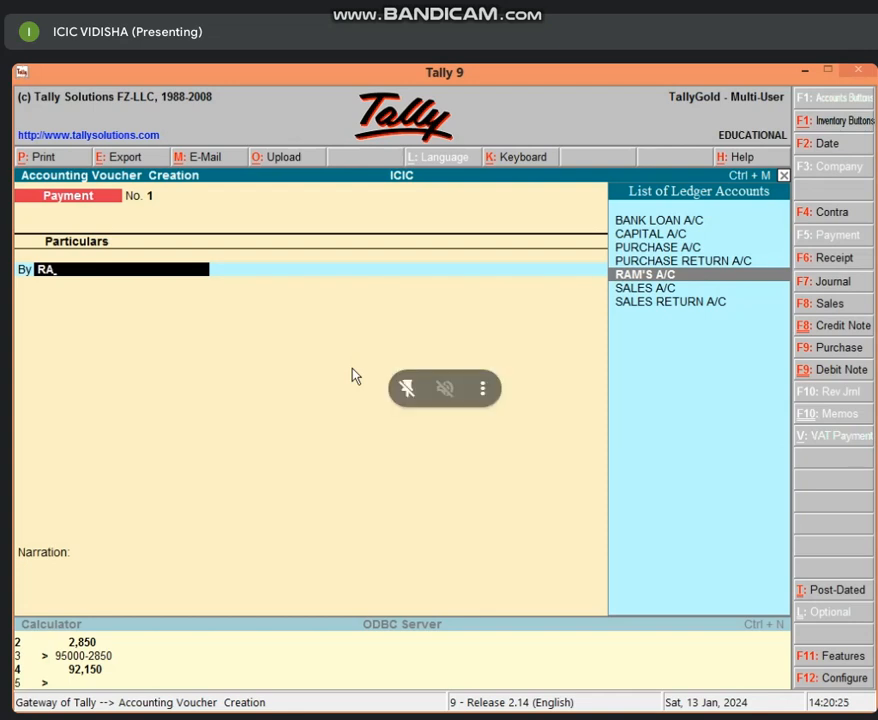
{"action": "key", "text": "Return"}
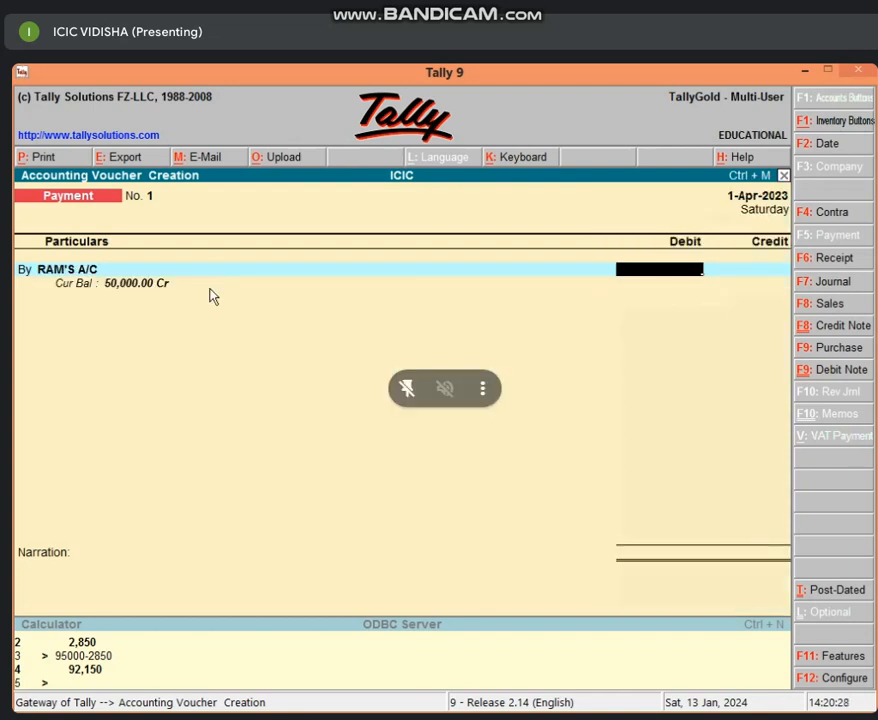
{"action": "type", "text": "50,00"}
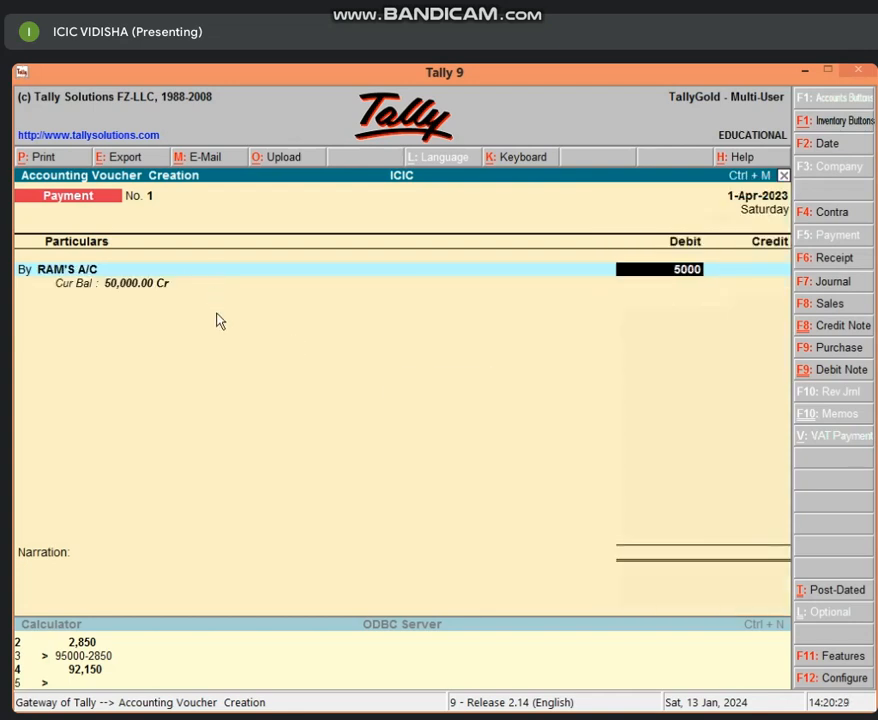
{"action": "type", "text": "0"}
{"action": "key", "text": "Return"}
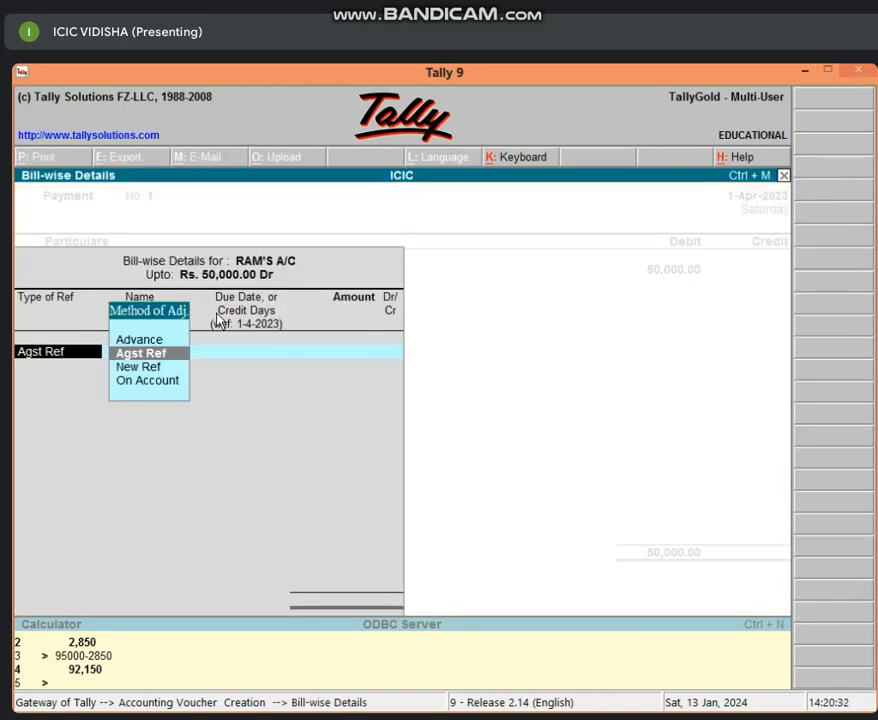
Allocate the 50,000.00 supplier payment bill-wise as New Ref 1, accepting 25 credit days and the Dr side
{"action": "key", "text": "Down"}
{"action": "key", "text": "Return"}
{"action": "key", "text": "Return"}
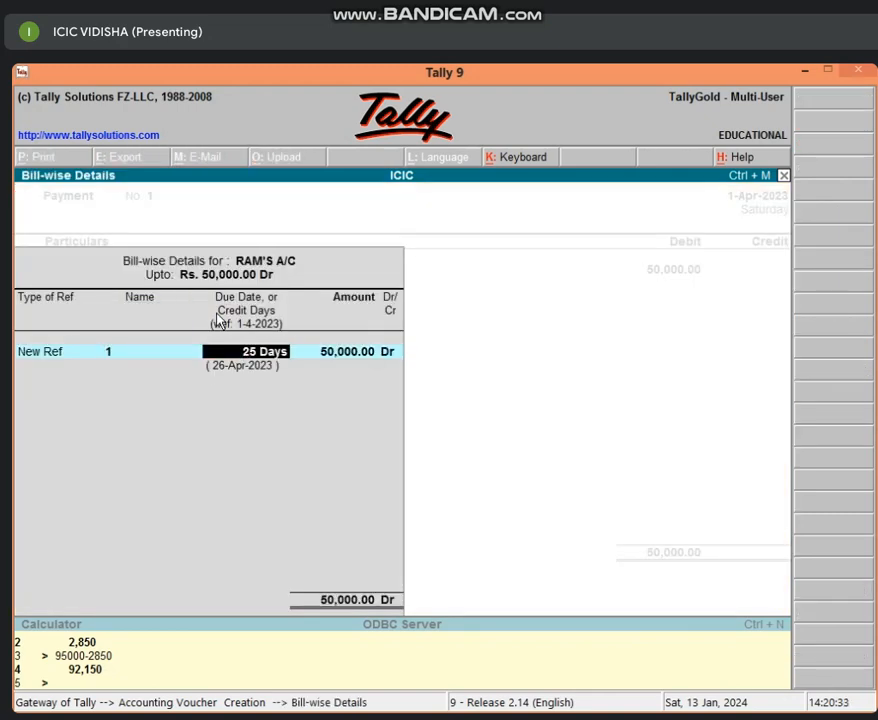
{"action": "key", "text": "Return"}
{"action": "key", "text": "Return"}
{"action": "key", "text": "Return"}
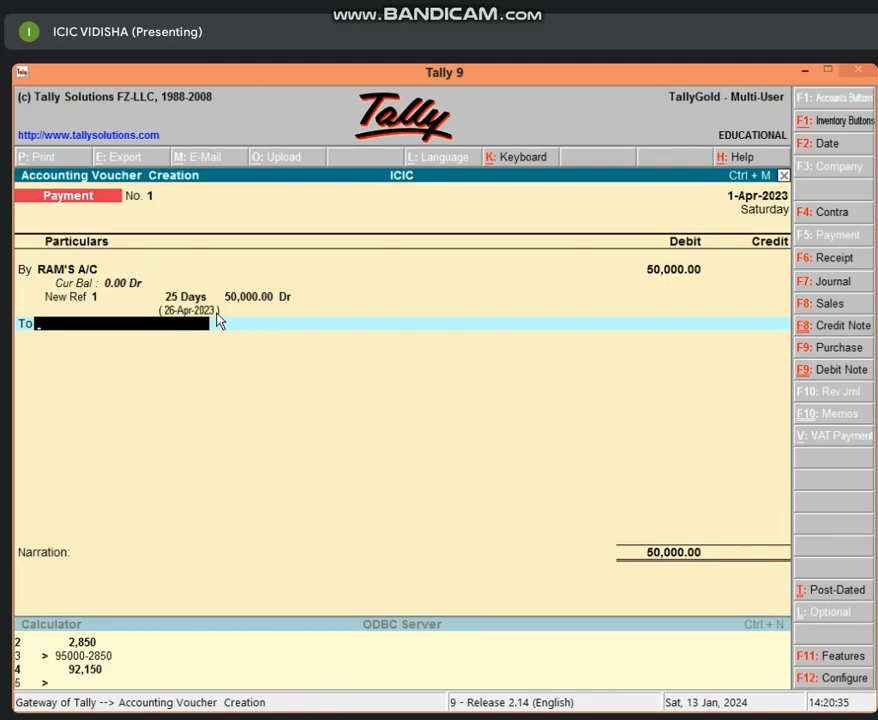
Credit Cash with 50,000.00, leave the narration blank and save the payment voucher
{"action": "type", "text": "CAS"}
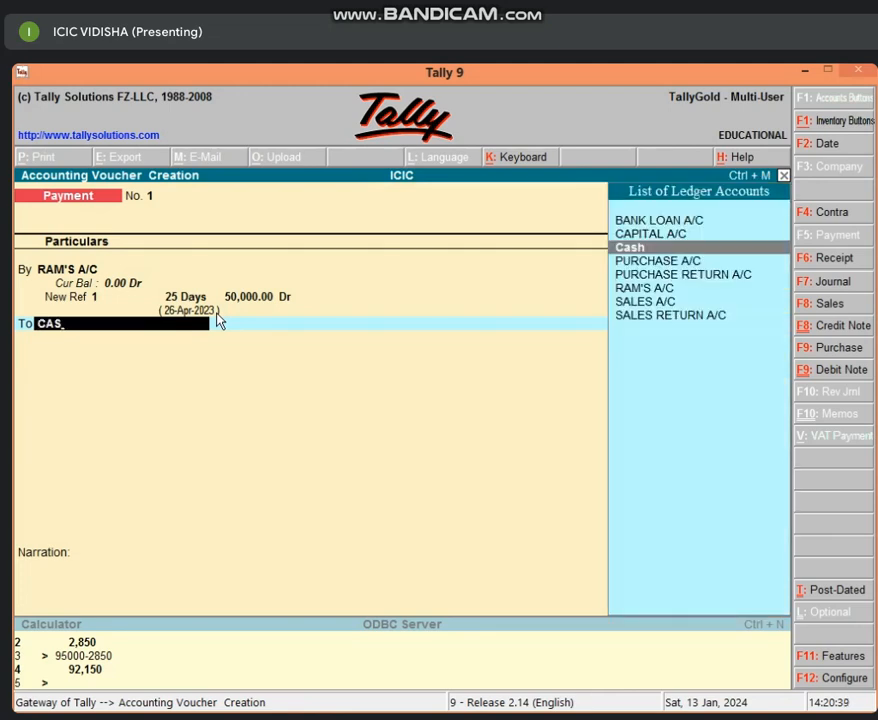
{"action": "key", "text": "Return"}
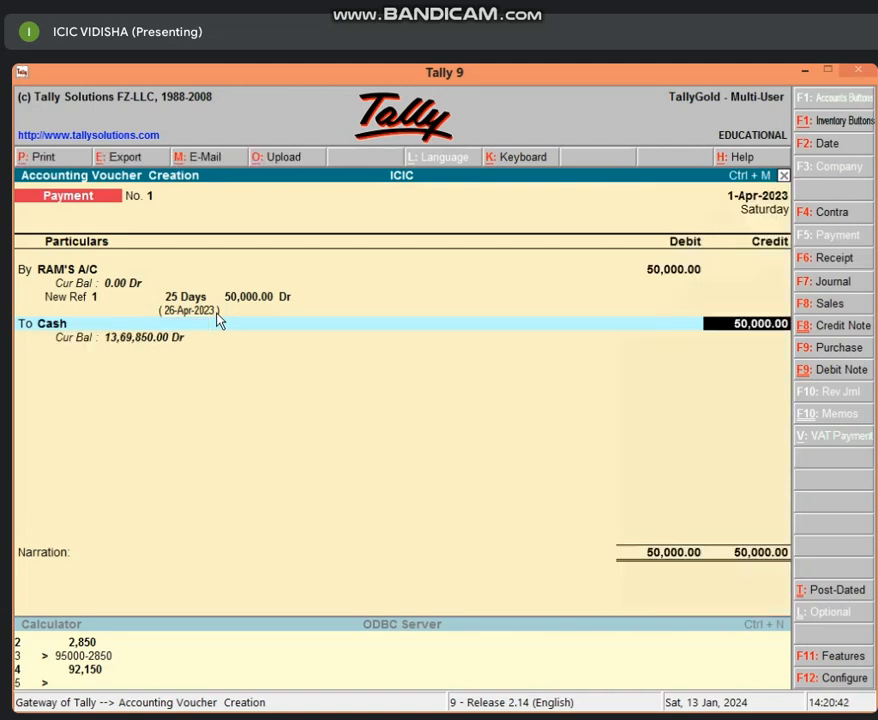
{"action": "key", "text": "Return"}
{"action": "key", "text": "Return"}
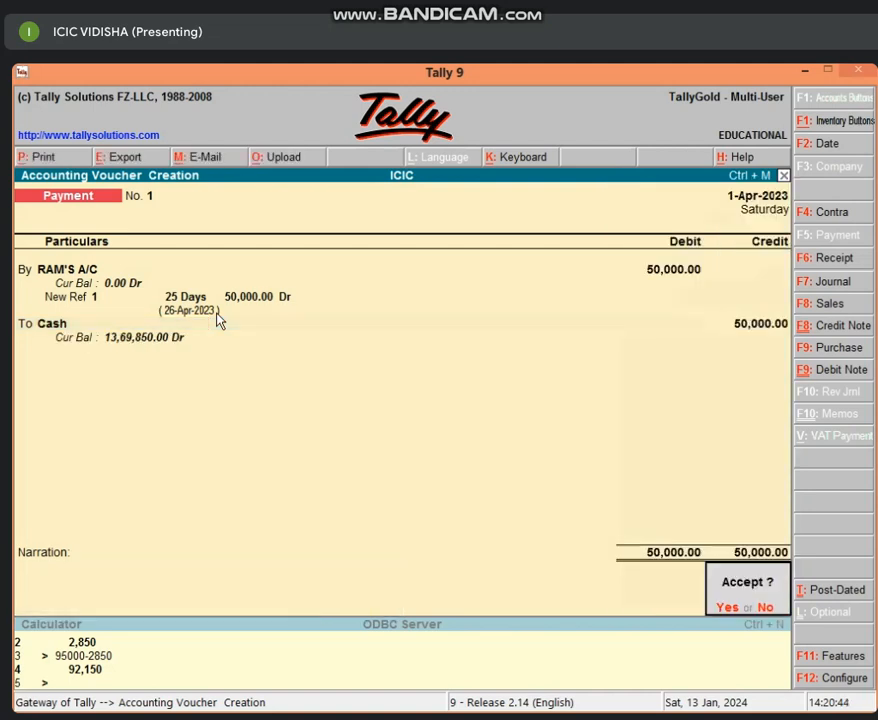
{"action": "key", "text": "Return"}
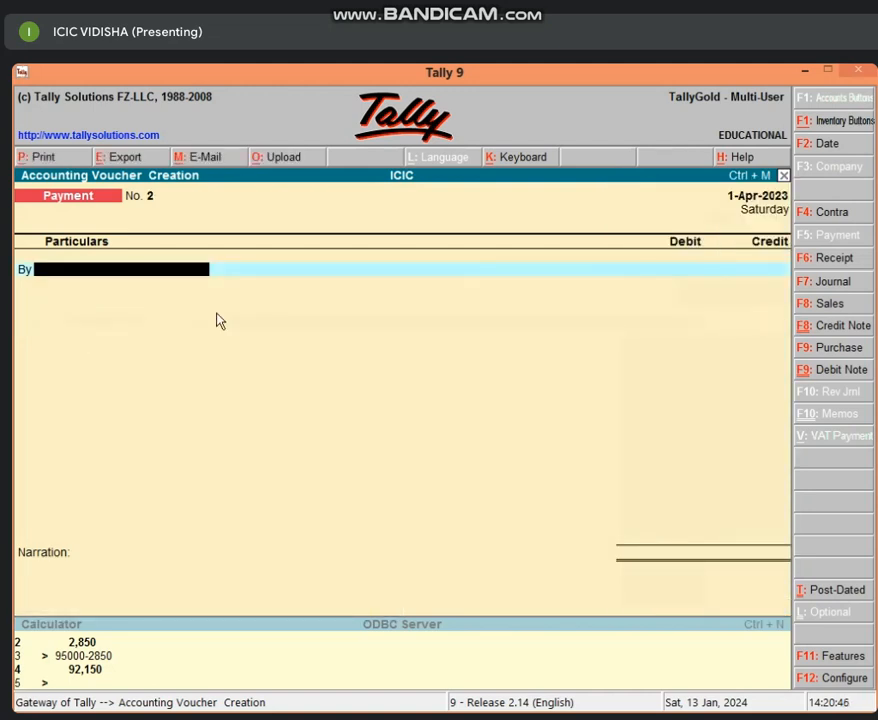
Quit payment entry and check Current Liabilities in the Balance Sheet, returning to the Gateway of Tally
{"action": "key", "text": "Escape"}
{"action": "key", "text": "Return"}
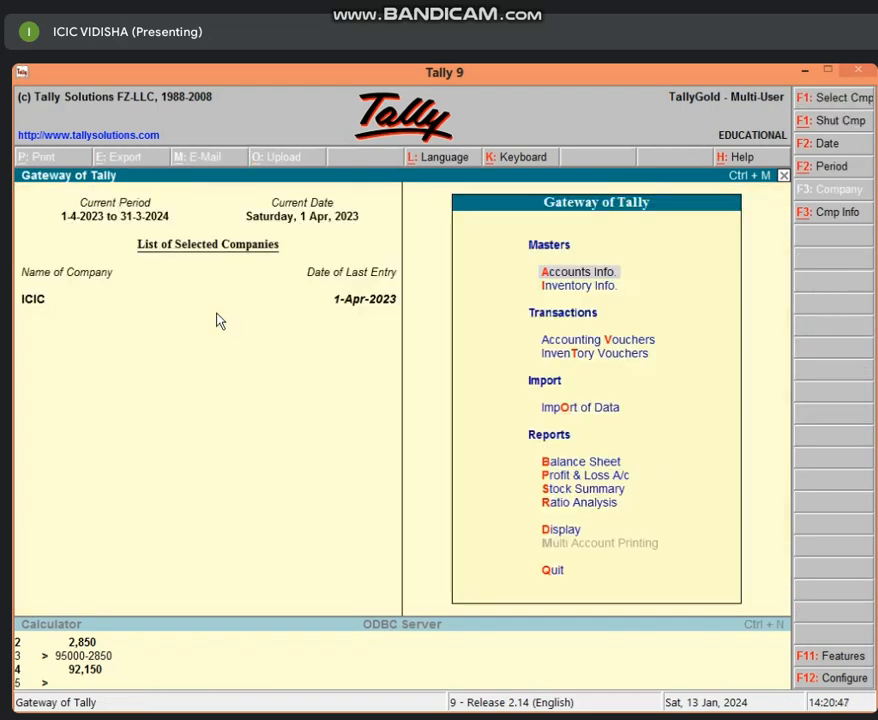
{"action": "key", "text": "b"}
{"action": "key", "text": "Down"}
{"action": "key", "text": "Down"}
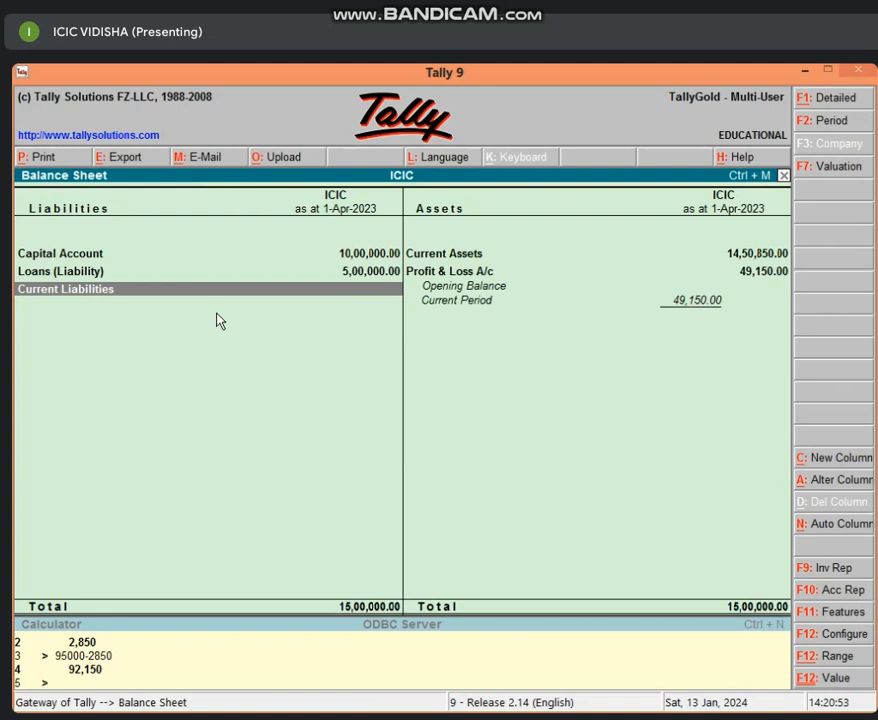
{"action": "key", "text": "Escape"}
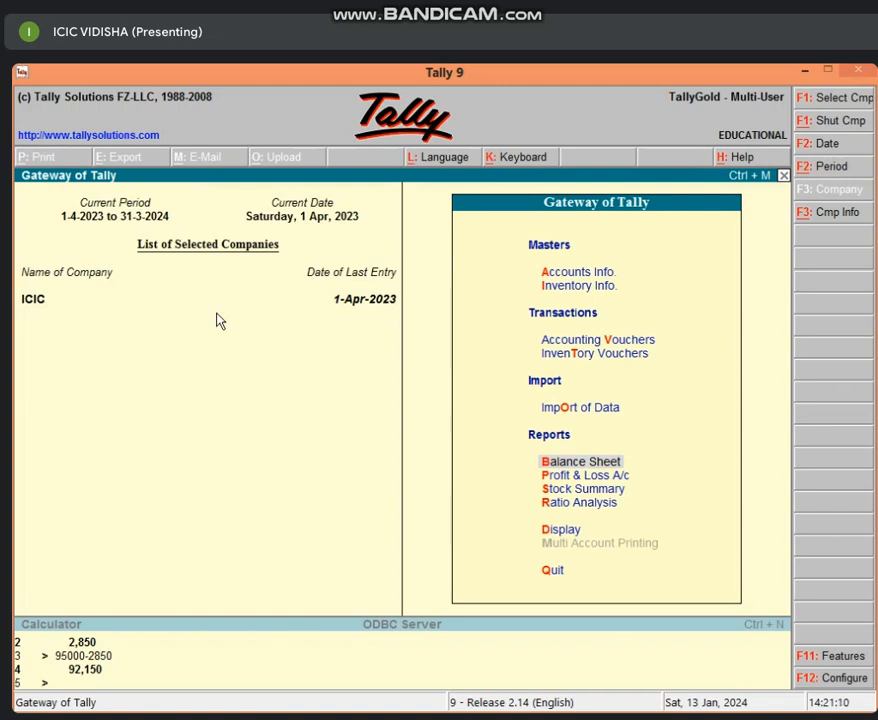
Start a sales voucher in voucher format instead of invoice format, leaving its reference blank
{"action": "key", "text": "v"}
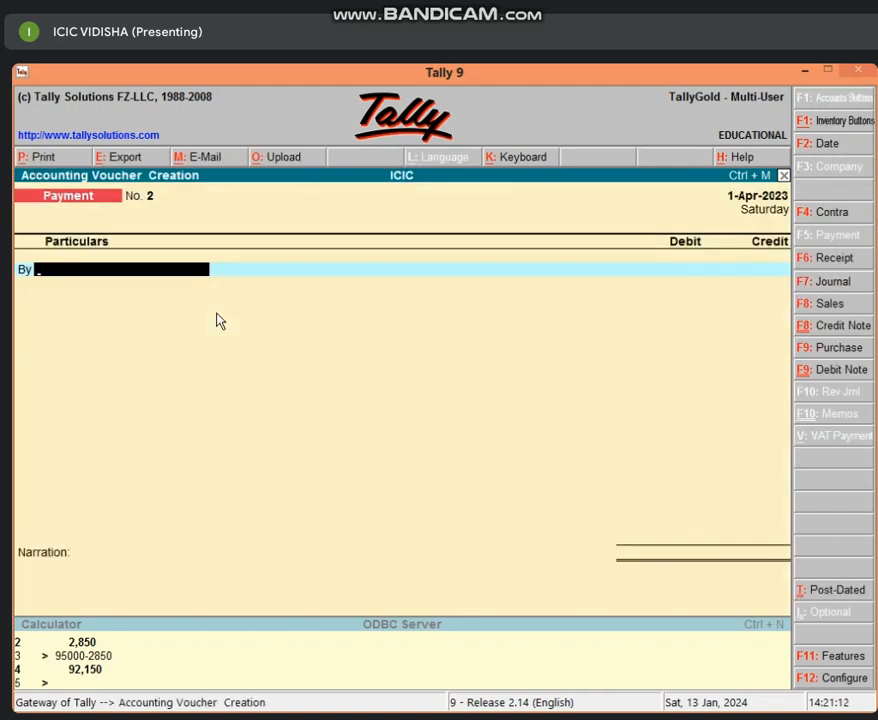
{"action": "key", "text": "F8"}
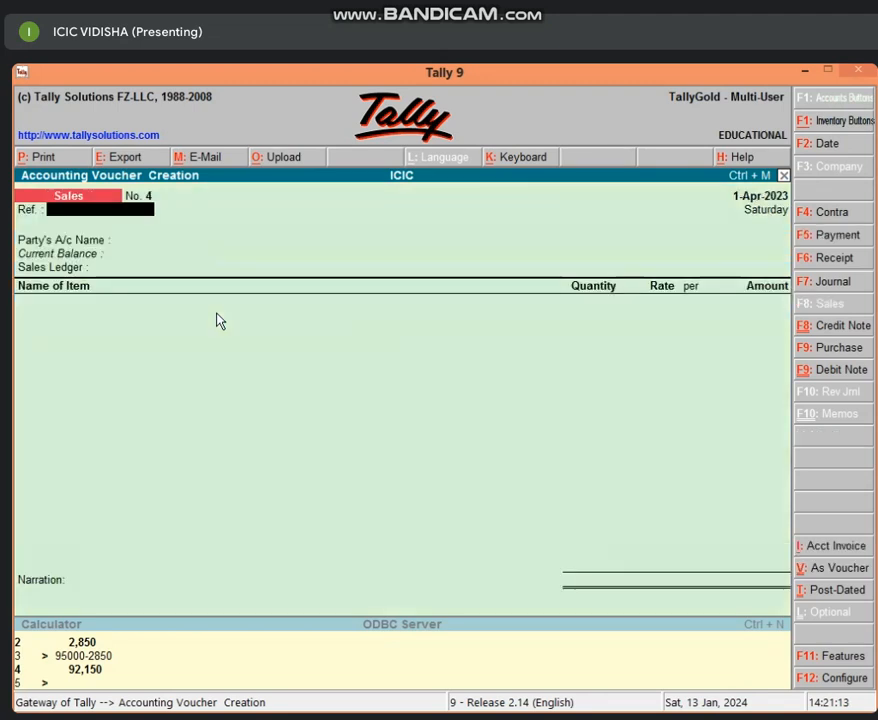
{"action": "left_click", "coordinate": [805, 572]}
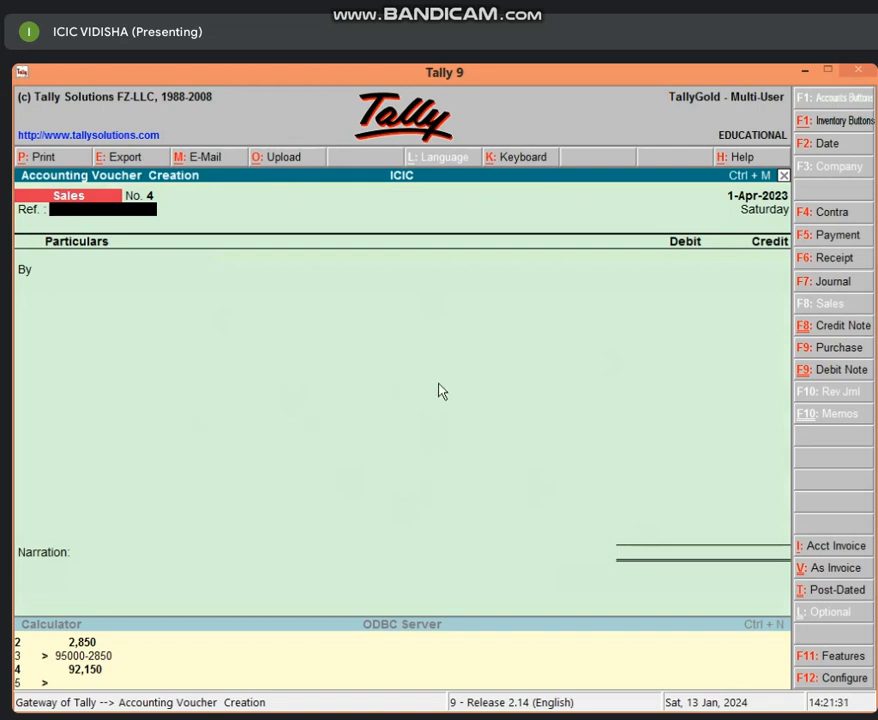
{"action": "key", "text": "Return"}
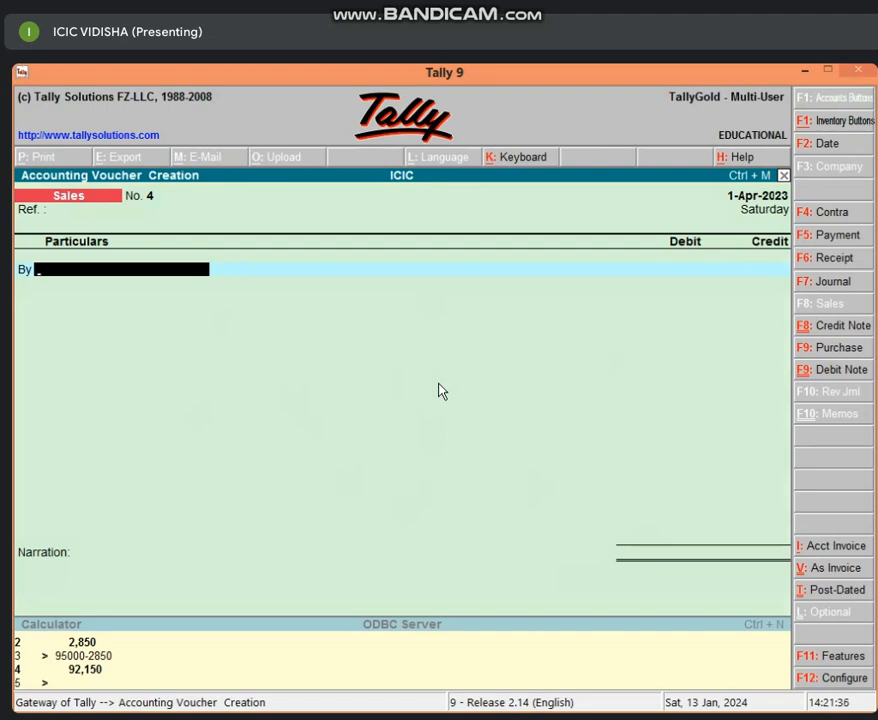
Create a ledger from the debit line, named for the customer's account, under Sundry Debtors with bill-by-bill balances kept at Yes
{"action": "key", "text": "alt+c"}
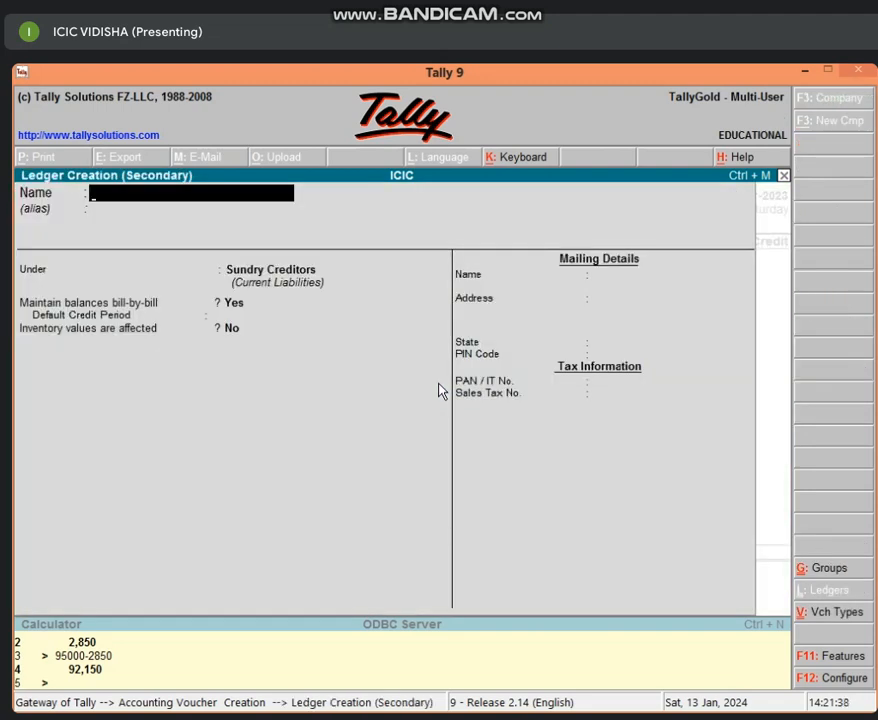
{"action": "type", "text": "SHYAM'S A/C"}
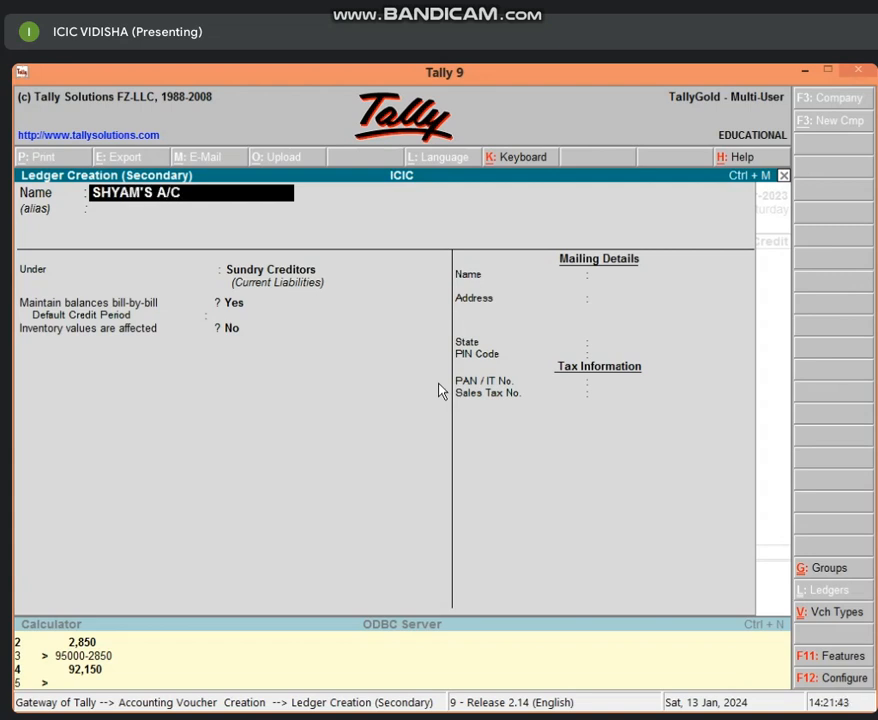
{"action": "key", "text": "Return"}
{"action": "key", "text": "Return"}
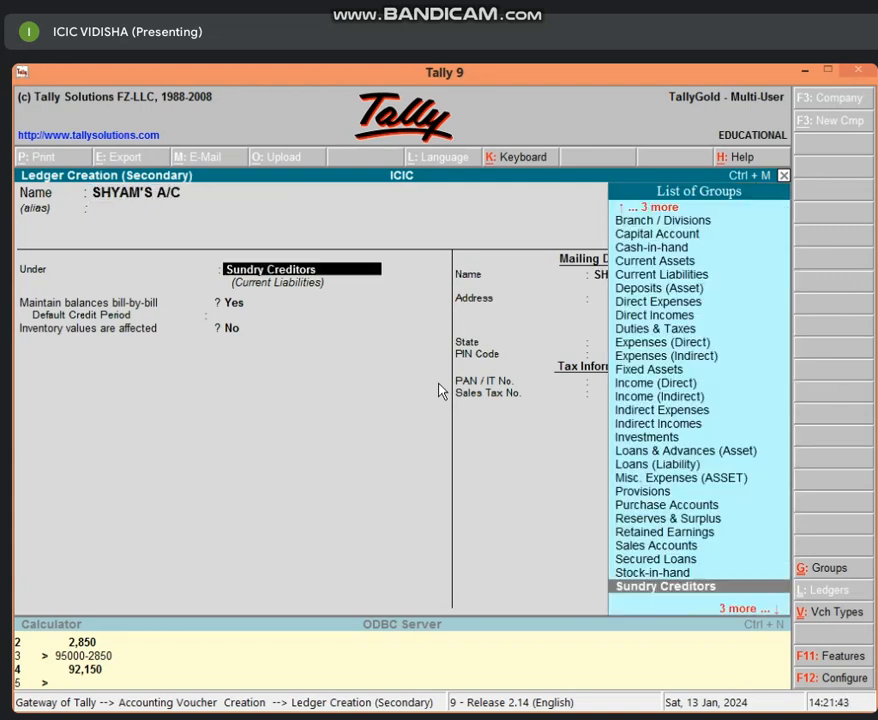
{"action": "type", "text": "SUN"}
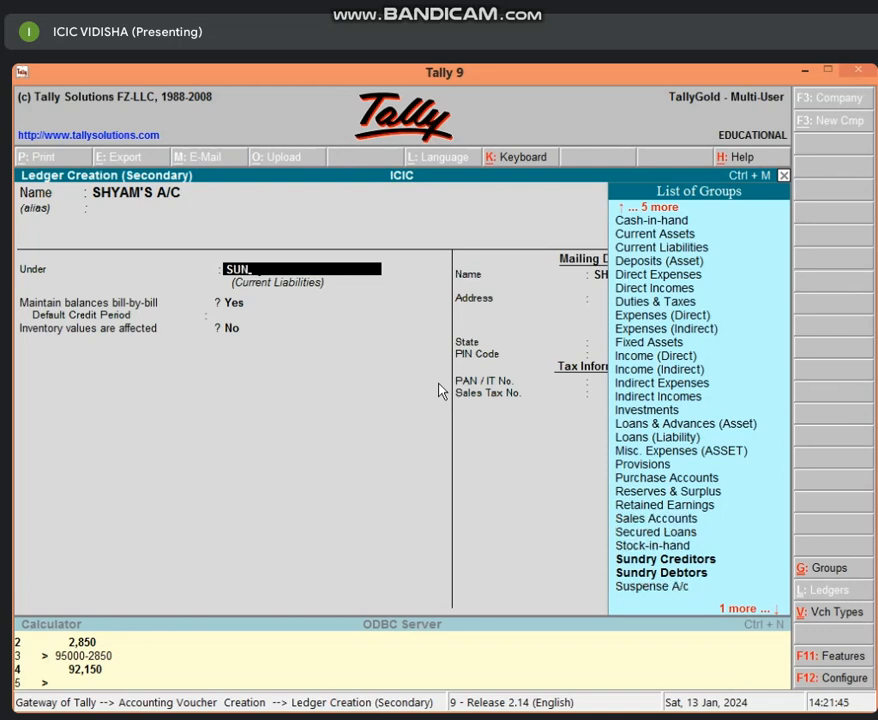
{"action": "key", "text": "Down"}
{"action": "key", "text": "Return"}
Set the customer ledger's default credit period to 15 days and save the ledger with the remaining details unchanged
{"action": "key", "text": "Return"}
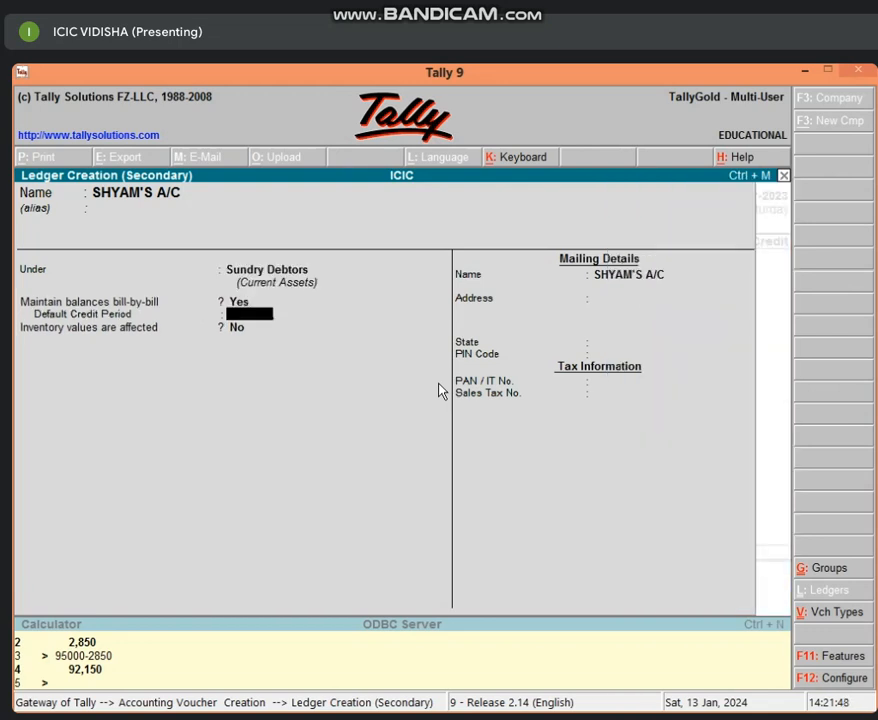
{"action": "type", "text": "15"}
{"action": "key", "text": "Return"}
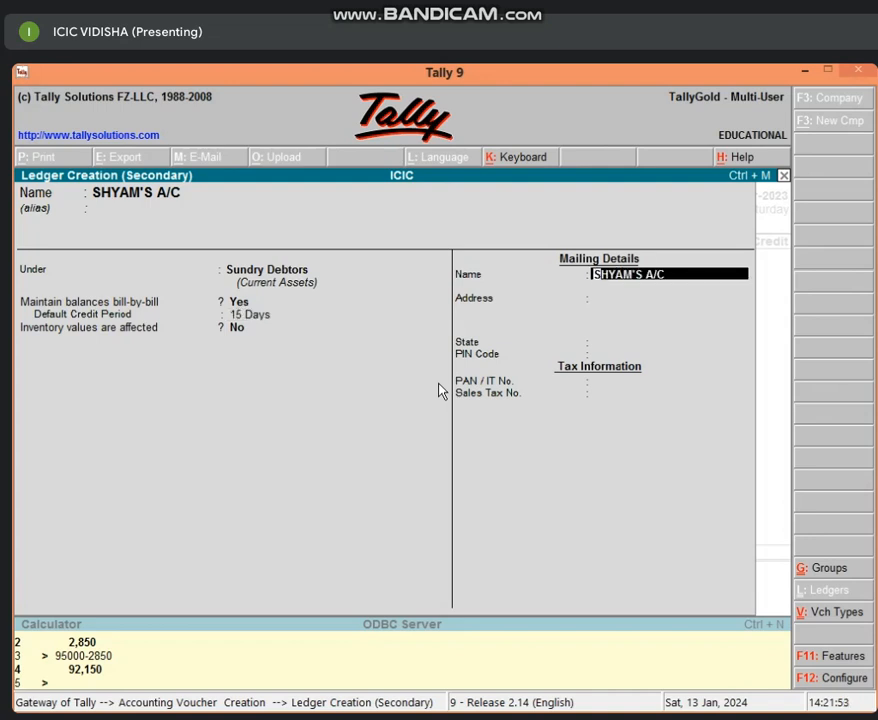
{"action": "key", "text": "Return"}
{"action": "key", "text": "Return"}
{"action": "key", "text": "Return"}
{"action": "key", "text": "Return"}
{"action": "key", "text": "Return"}
{"action": "key", "text": "Return"}
{"action": "key", "text": "Return"}
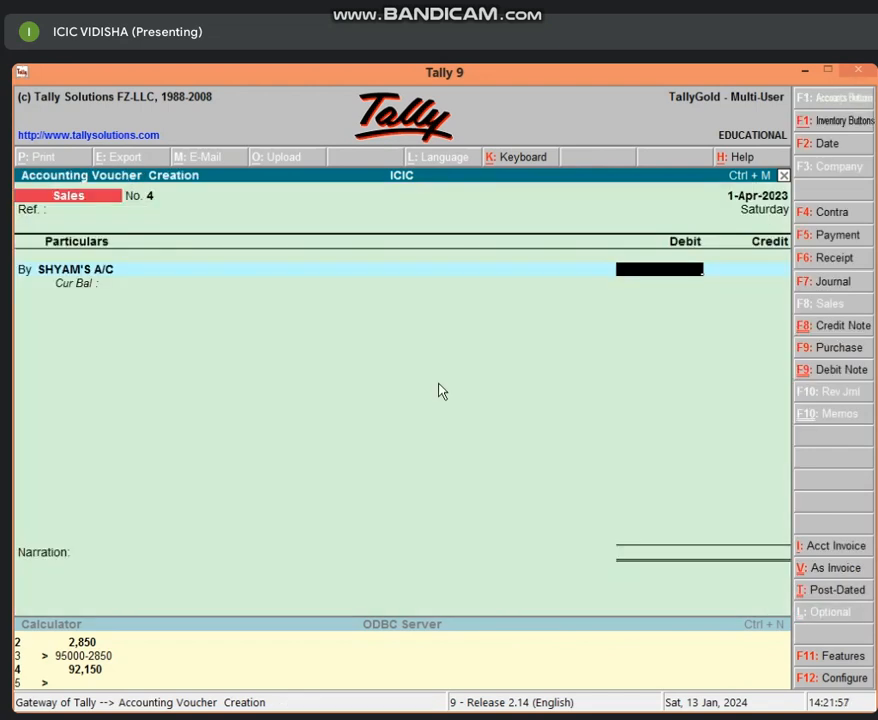
Debit the customer's ledger with 25,000.00 and allocate it bill-wise as New Ref 4 with 15 credit days
{"action": "type", "text": "25000"}
{"action": "key", "text": "Return"}
{"action": "key", "text": "Return"}
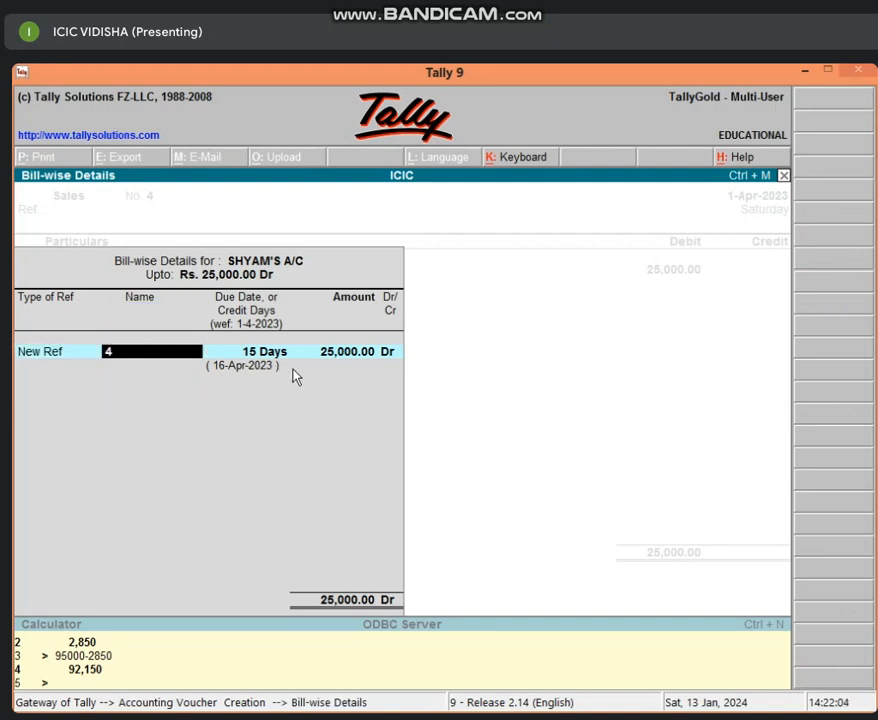
{"action": "key", "text": "Return"}
{"action": "key", "text": "Return"}
{"action": "key", "text": "Return"}
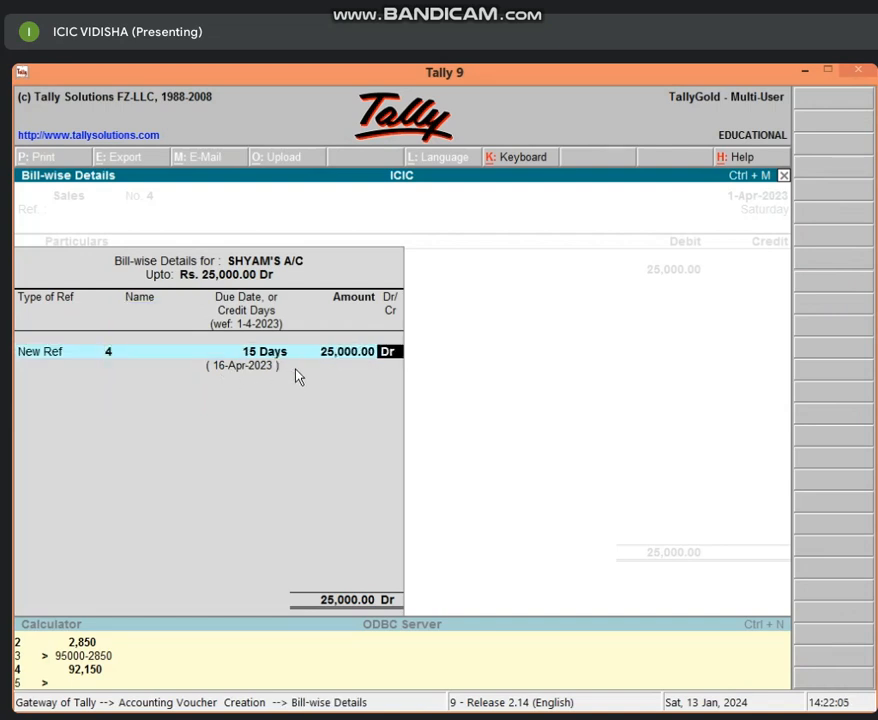
{"action": "key", "text": "Return"}
Credit SALES A/C with 25,000.00, leave its inventory allocation empty and save the sales voucher
{"action": "type", "text": "SA"}
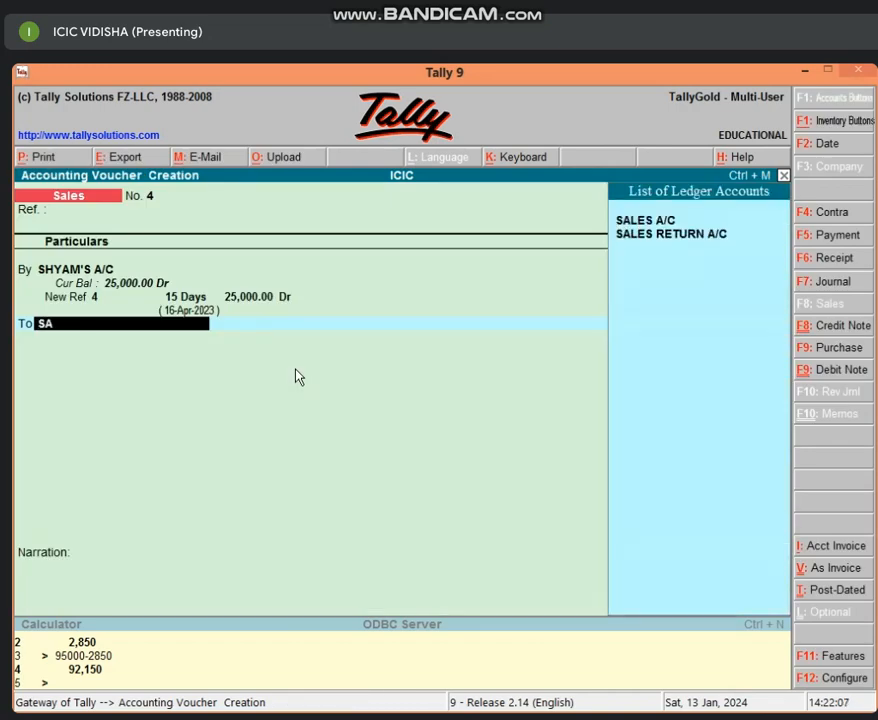
{"action": "key", "text": "Return"}
{"action": "key", "text": "Return"}
{"action": "key", "text": "Return"}
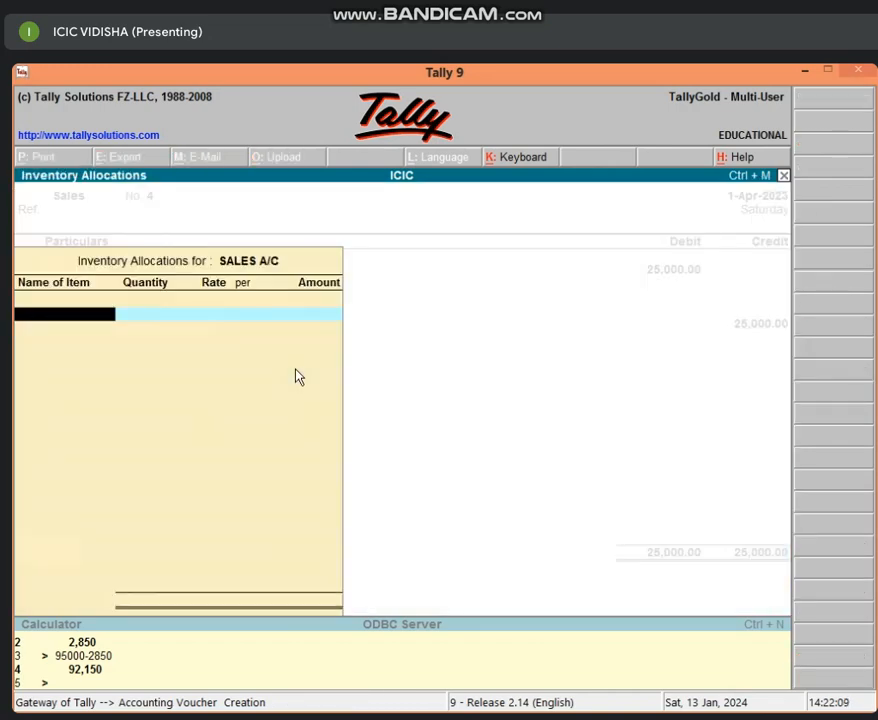
{"action": "key", "text": "Return"}
{"action": "key", "text": "Return"}
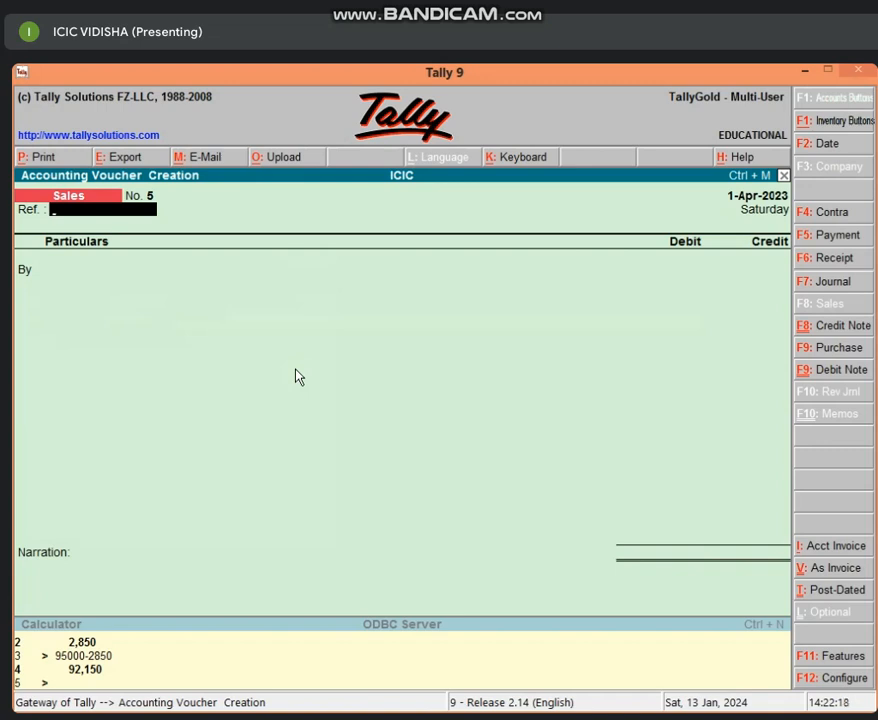
Leave voucher entry, view the Balance Sheet in detailed form and examine the ledgers under Sundry Debtors
{"action": "key", "text": "Escape"}
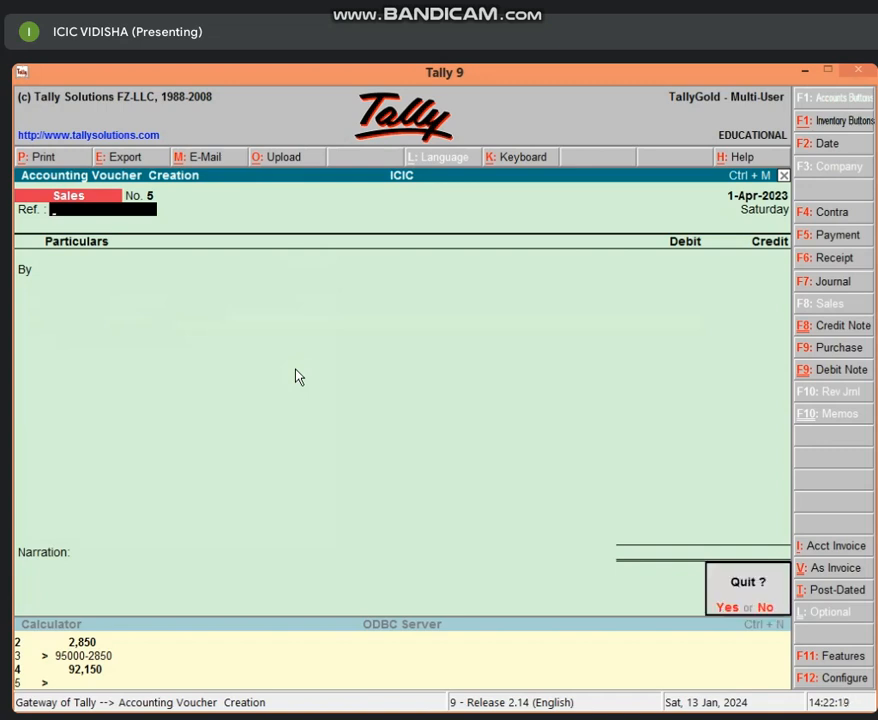
{"action": "key", "text": "Return"}
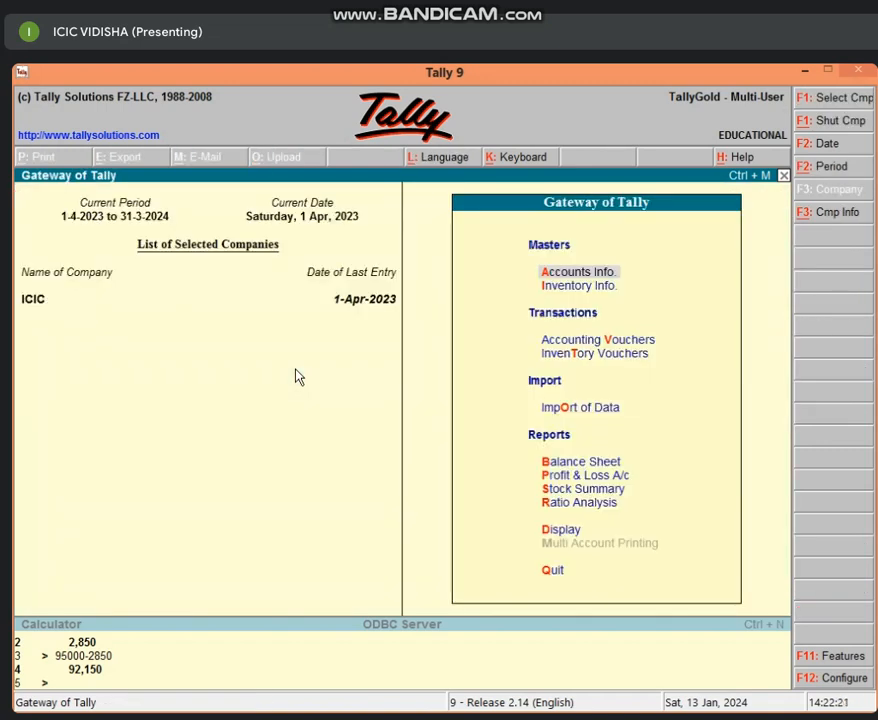
{"action": "key", "text": "b"}
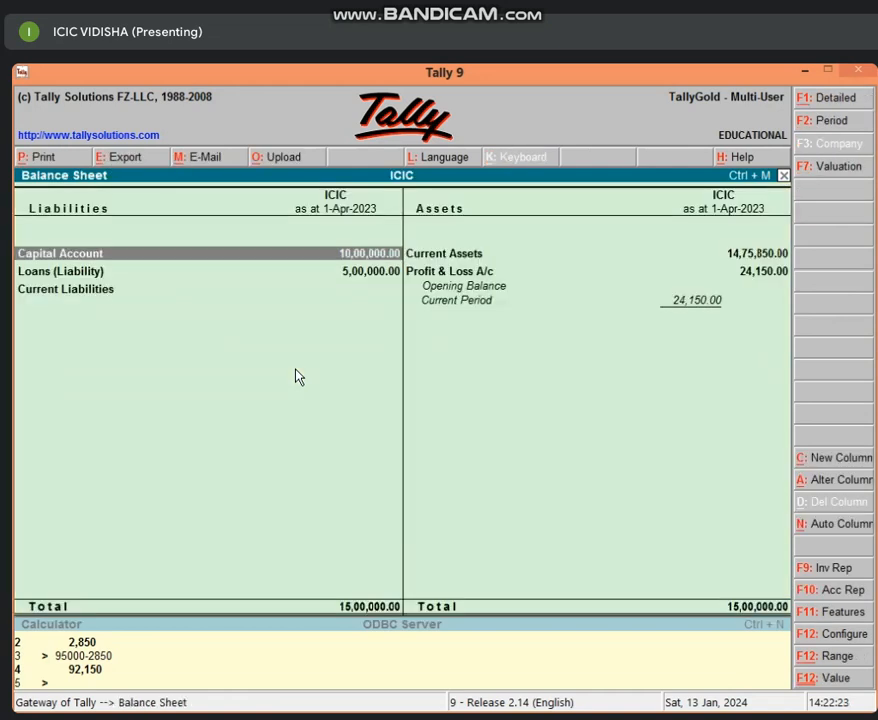
{"action": "key", "text": "alt+F1"}
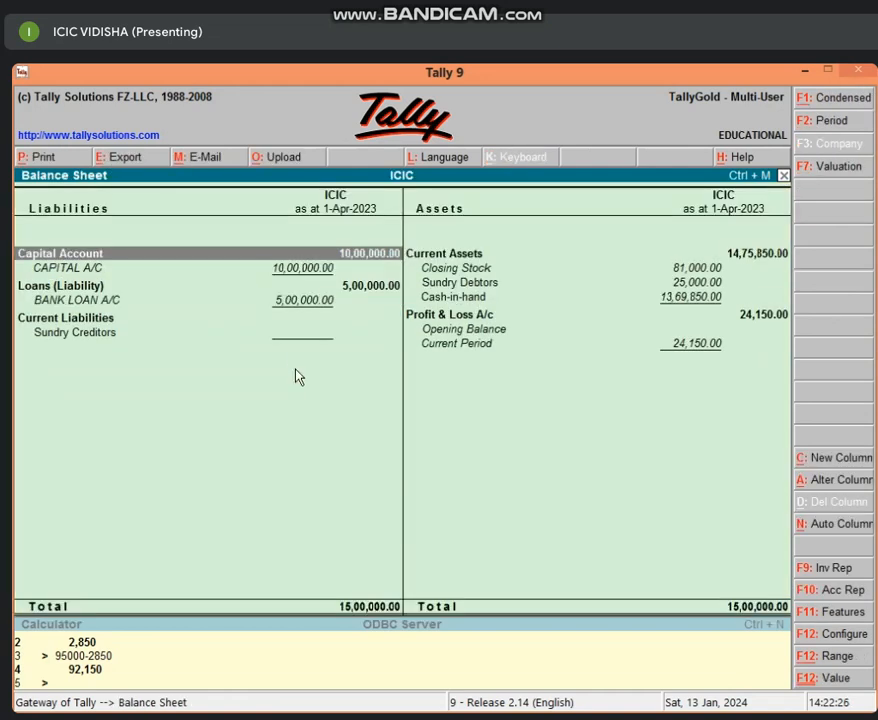
{"action": "key", "text": "Right"}
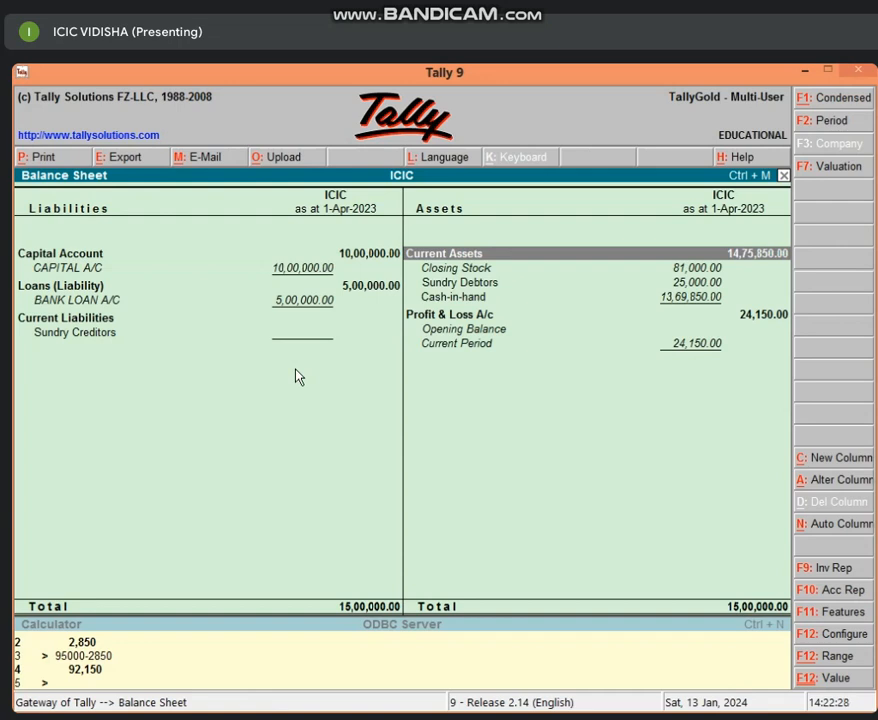
{"action": "key", "text": "Down"}
{"action": "key", "text": "Down"}
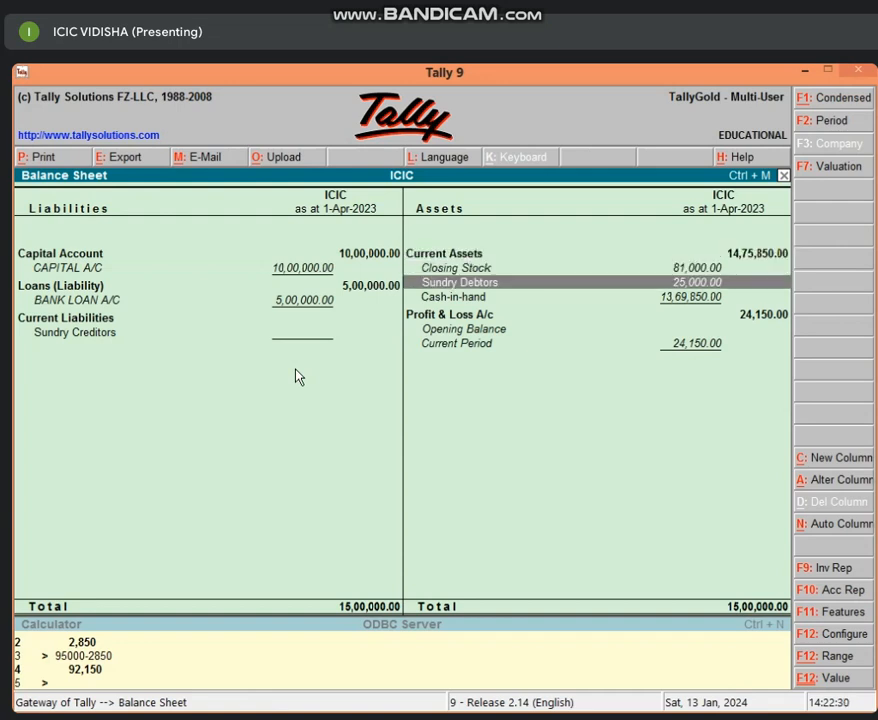
{"action": "key", "text": "Return"}
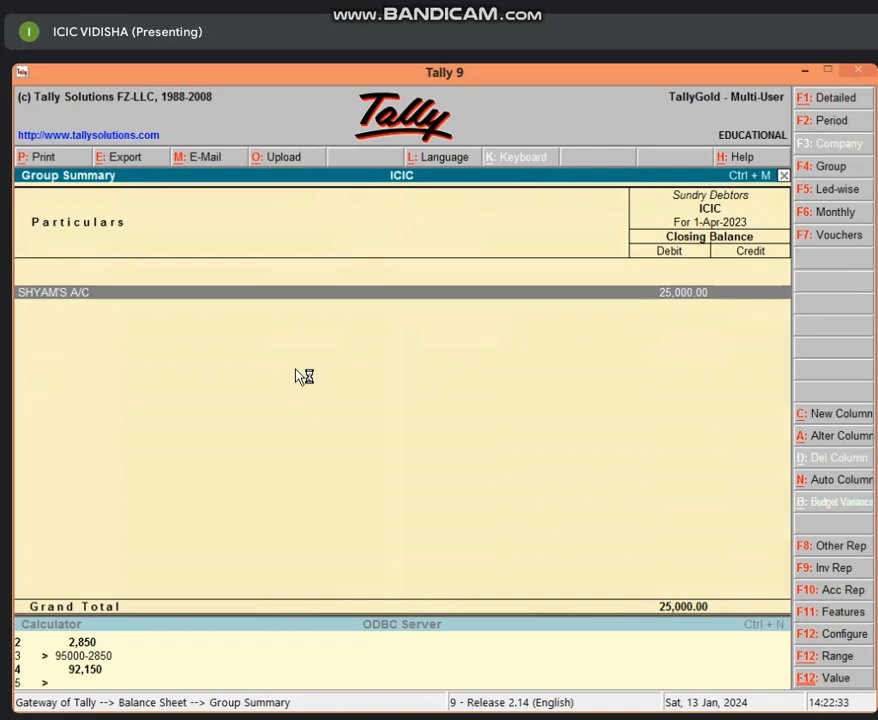
{"action": "key", "text": "Escape"}
{"action": "key", "text": "Escape"}
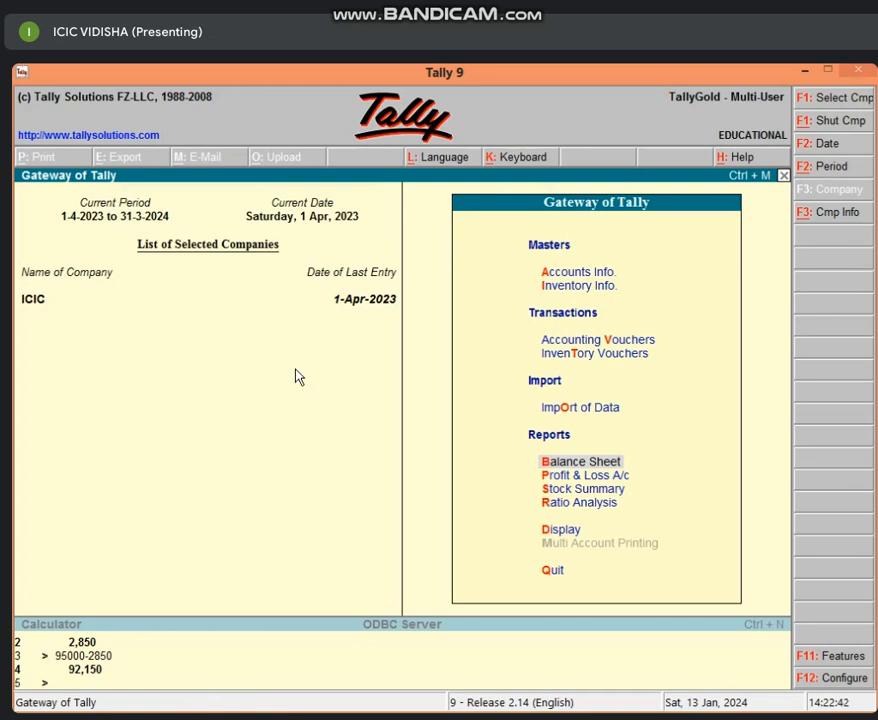
Start a receipt voucher and credit the customer's ledger under Sundry Debtors with 25,000.00
{"action": "key", "text": "v"}
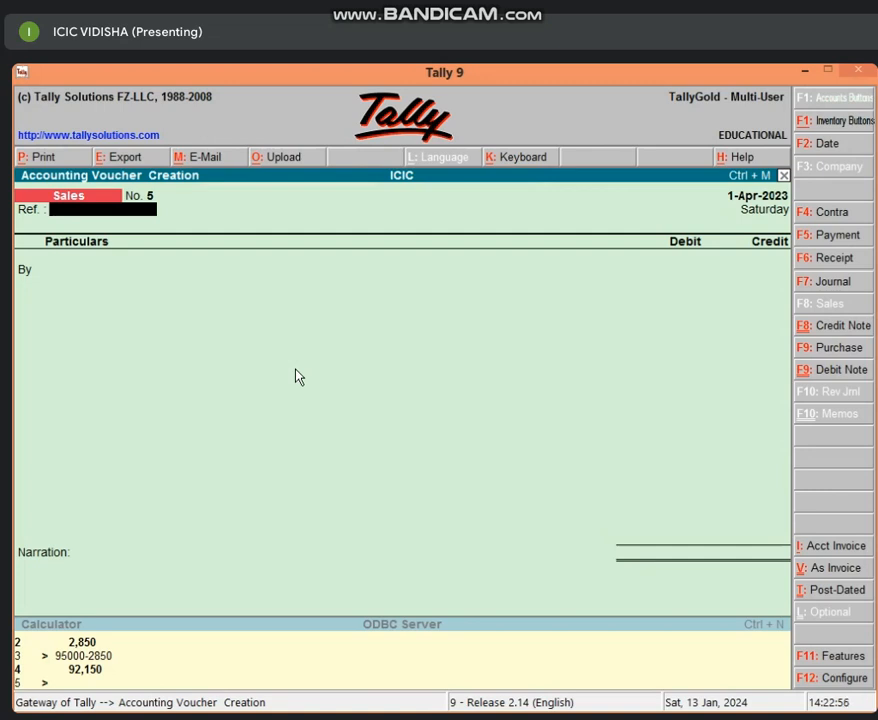
{"action": "key", "text": "F6"}
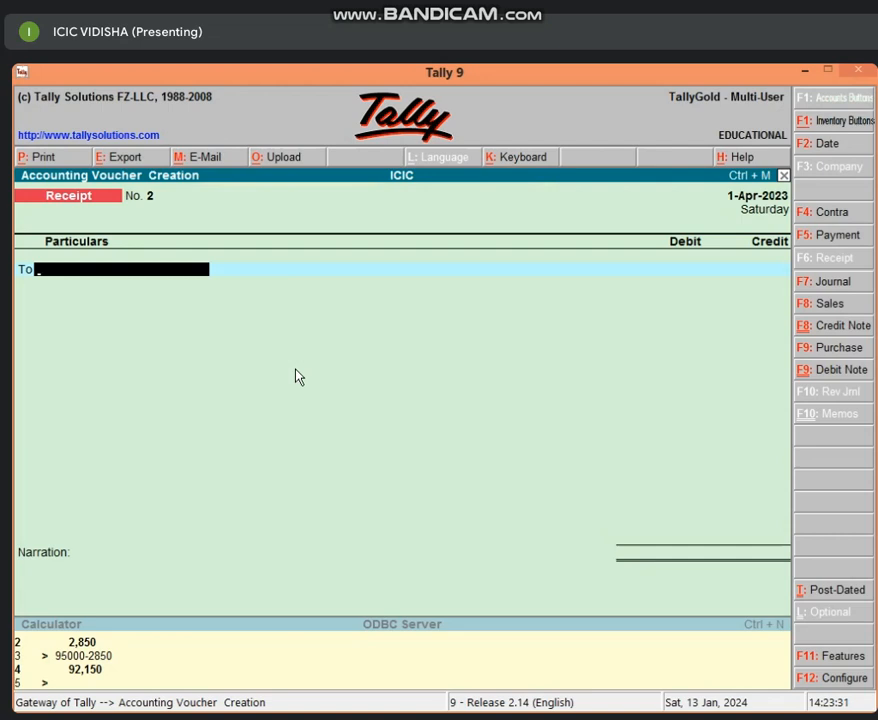
{"action": "type", "text": "SH"}
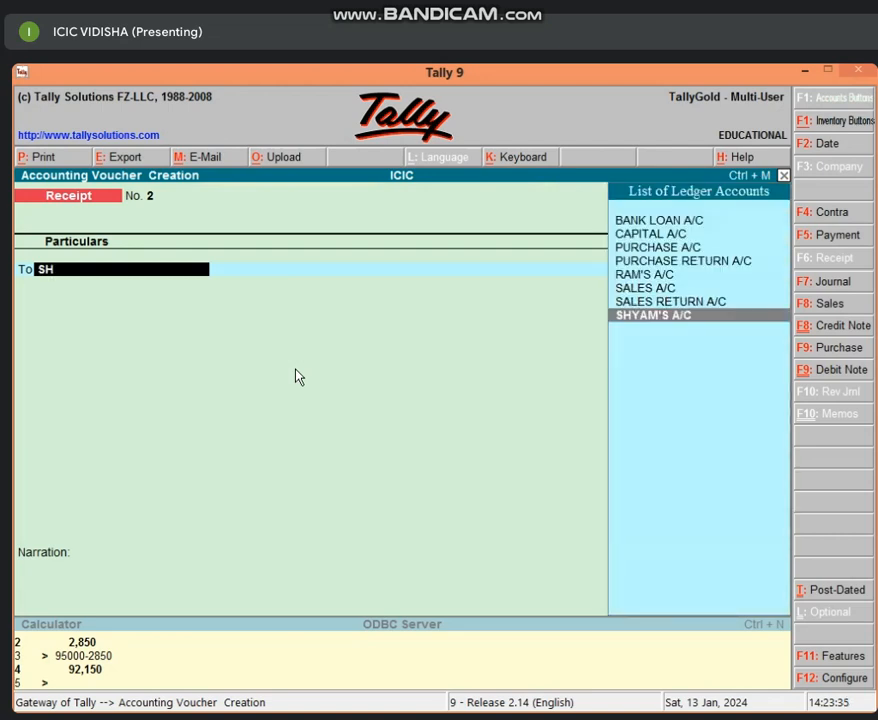
{"action": "key", "text": "Return"}
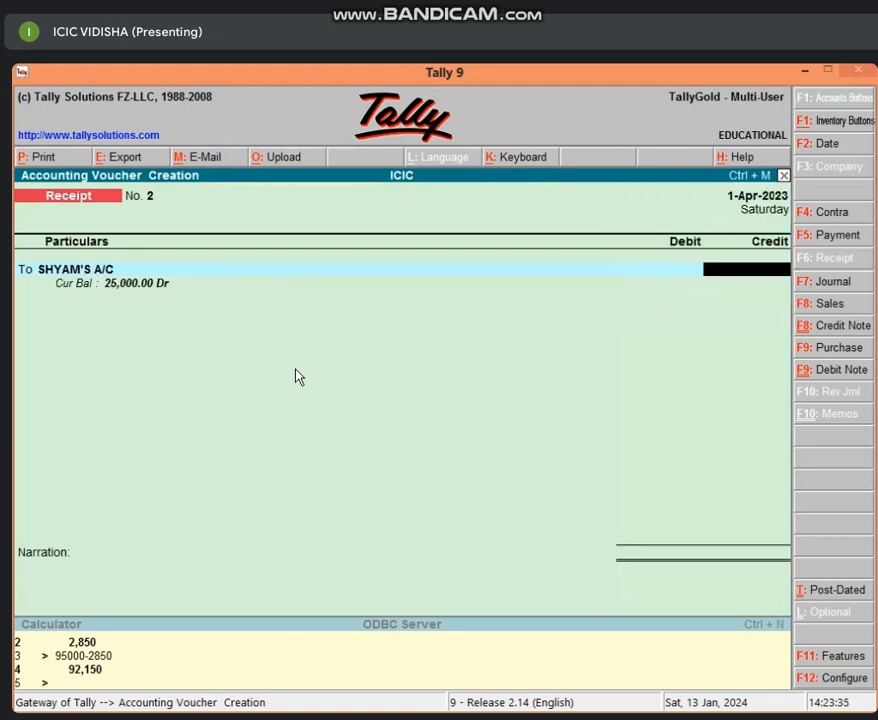
{"action": "type", "text": "25000"}
{"action": "key", "text": "Return"}
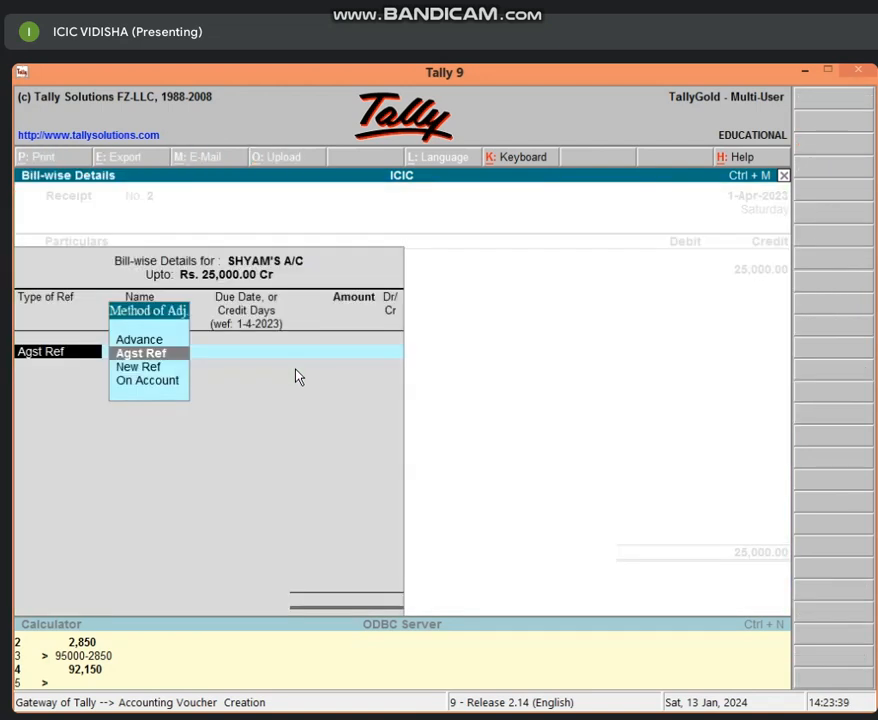
Allocate the customer's 25,000.00 credit bill-wise as New Ref 2 with 15 credit days
{"action": "key", "text": "Down"}
{"action": "key", "text": "Return"}
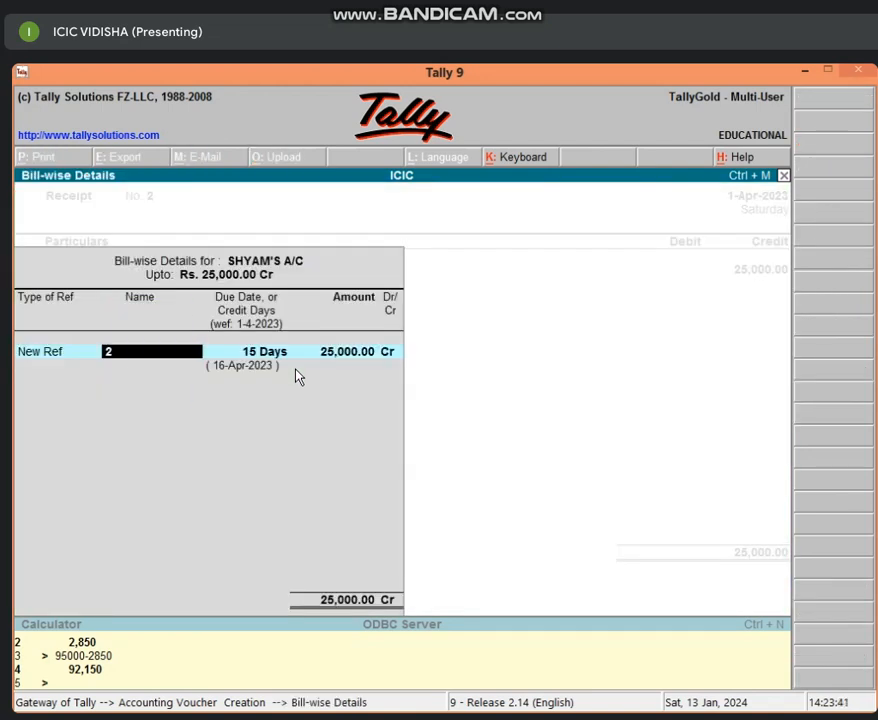
{"action": "key", "text": "Return"}
{"action": "key", "text": "Return"}
{"action": "key", "text": "Return"}
Debit Cash with 25,000.00, leave the narration empty and save the receipt voucher
{"action": "key", "text": "Return"}
{"action": "key", "text": "Return"}
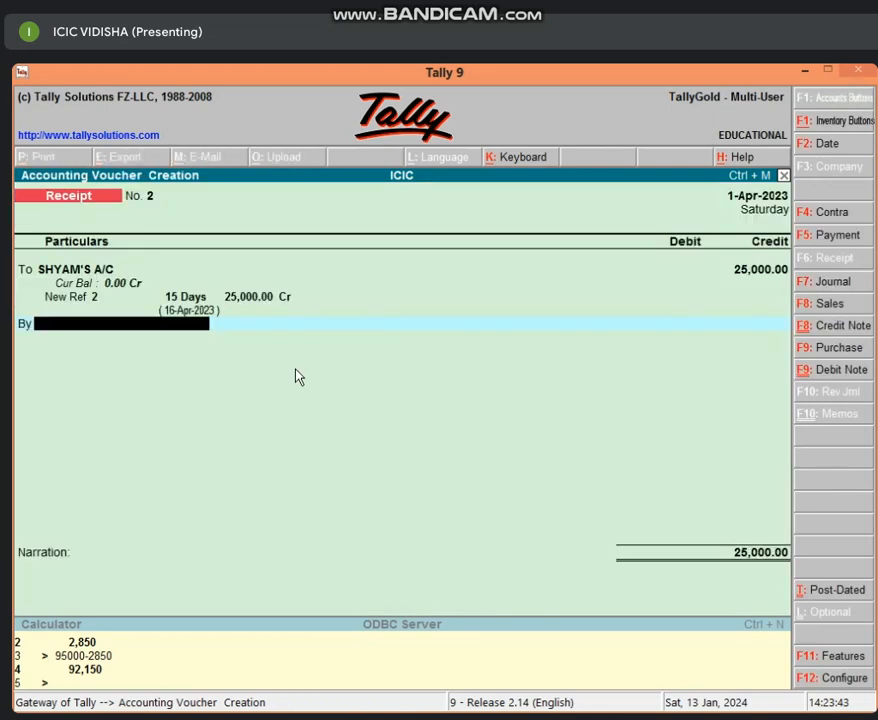
{"action": "type", "text": "CAS"}
{"action": "key", "text": "Return"}
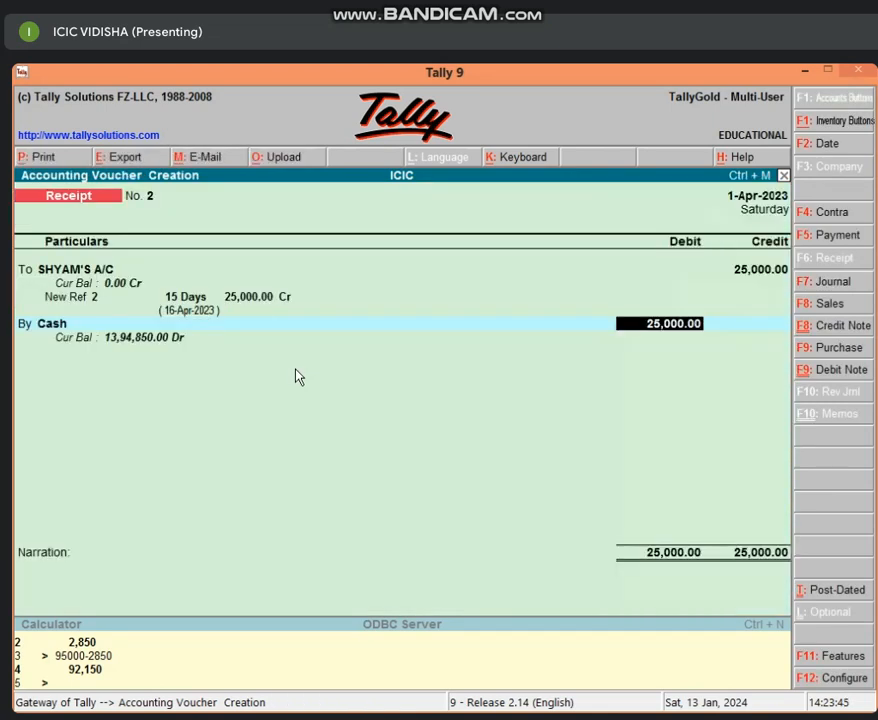
{"action": "key", "text": "Return"}
{"action": "key", "text": "Return"}
Leave receipt entry and check the Sundry Debtors line in the detailed Balance Sheet
{"action": "key", "text": "Return"}
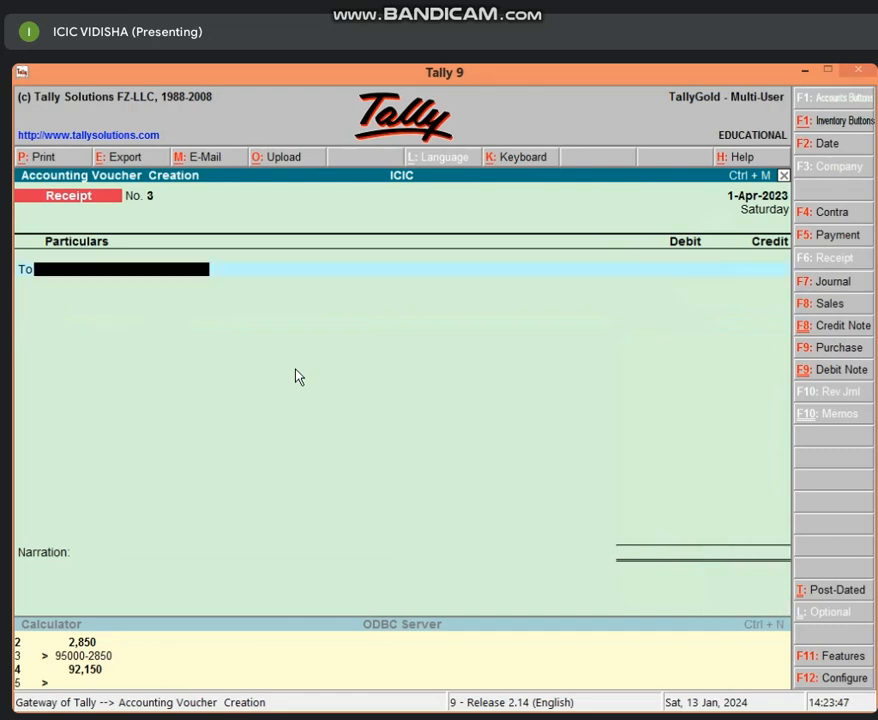
{"action": "key", "text": "Escape"}
{"action": "key", "text": "Return"}
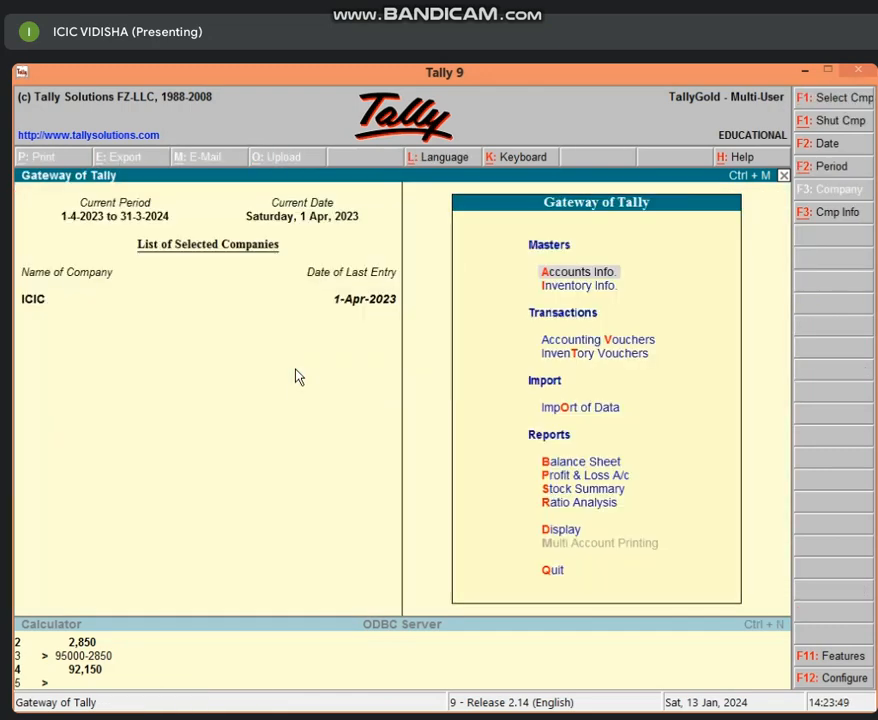
{"action": "key", "text": "b"}
{"action": "key", "text": "Right"}
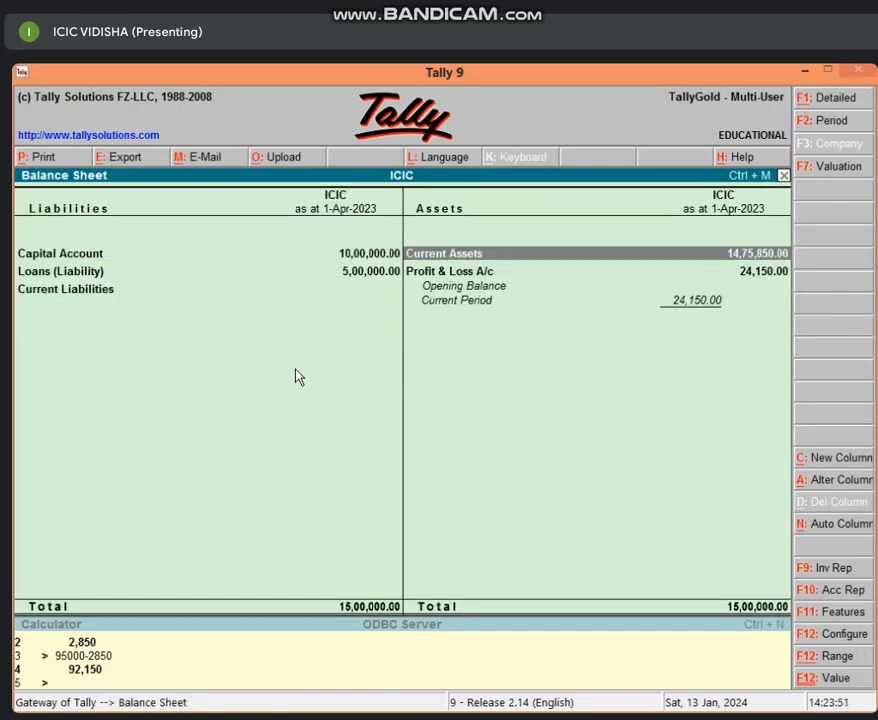
{"action": "key", "text": "alt+F1"}
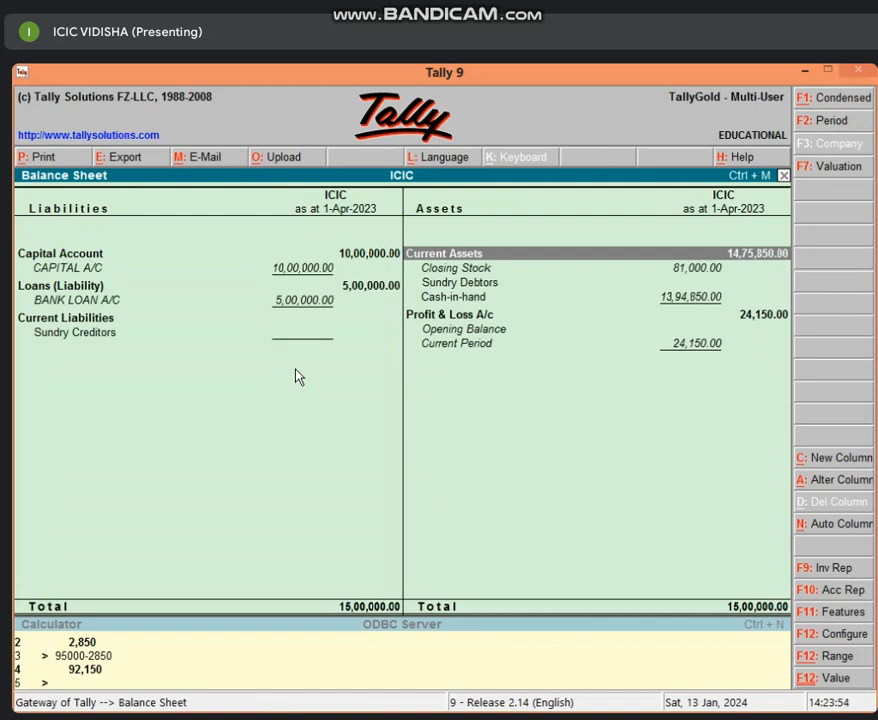
{"action": "key", "text": "Down"}
{"action": "key", "text": "Down"}
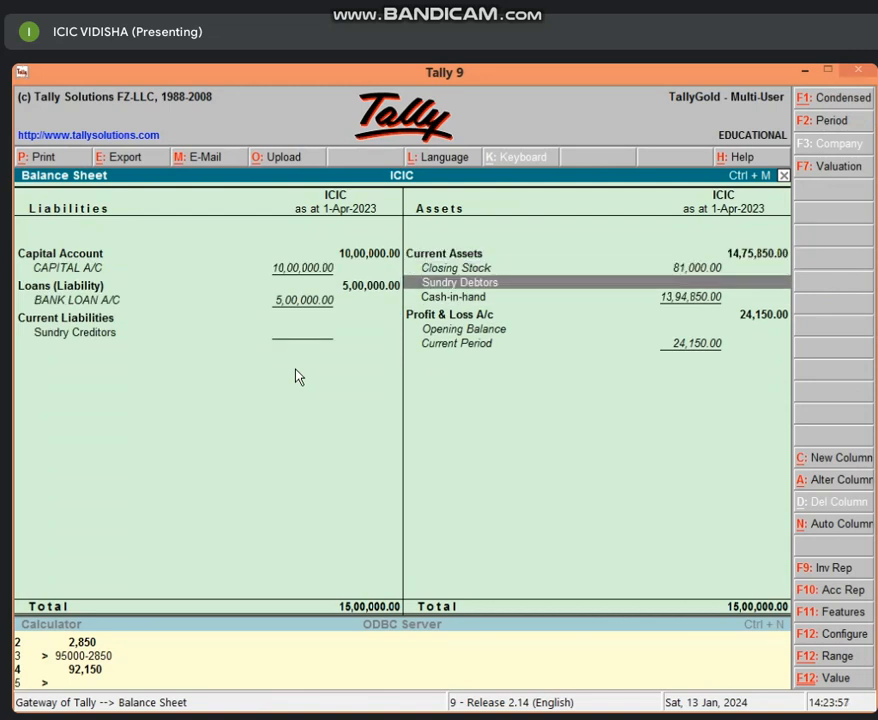
{"action": "key", "text": "Escape"}
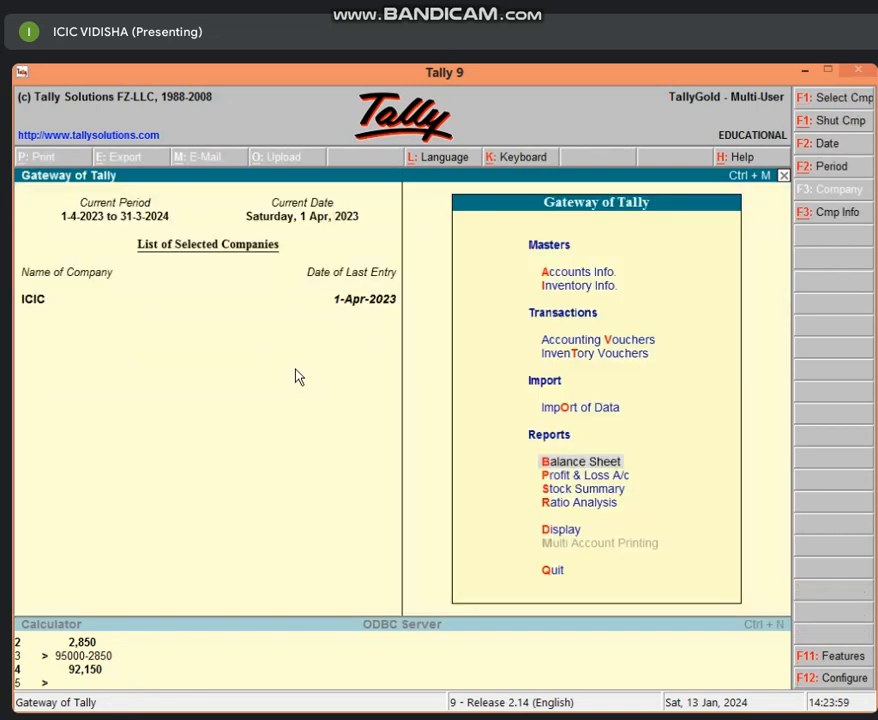